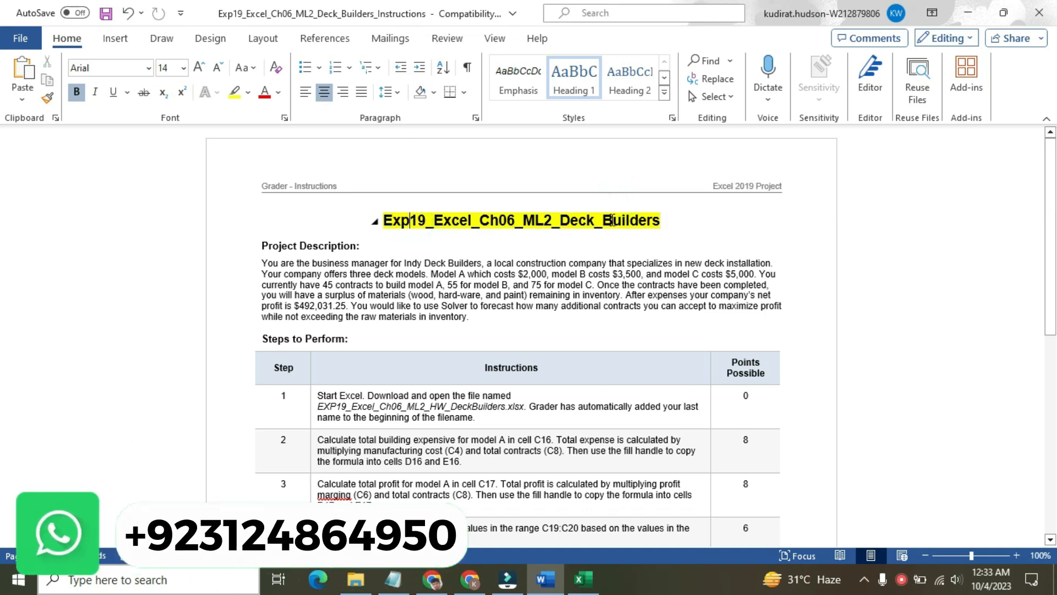
Glance at the Excel workbook, then highlight the Project Description heading and paragraph in yellow in the Word instructions.
click(583, 578)
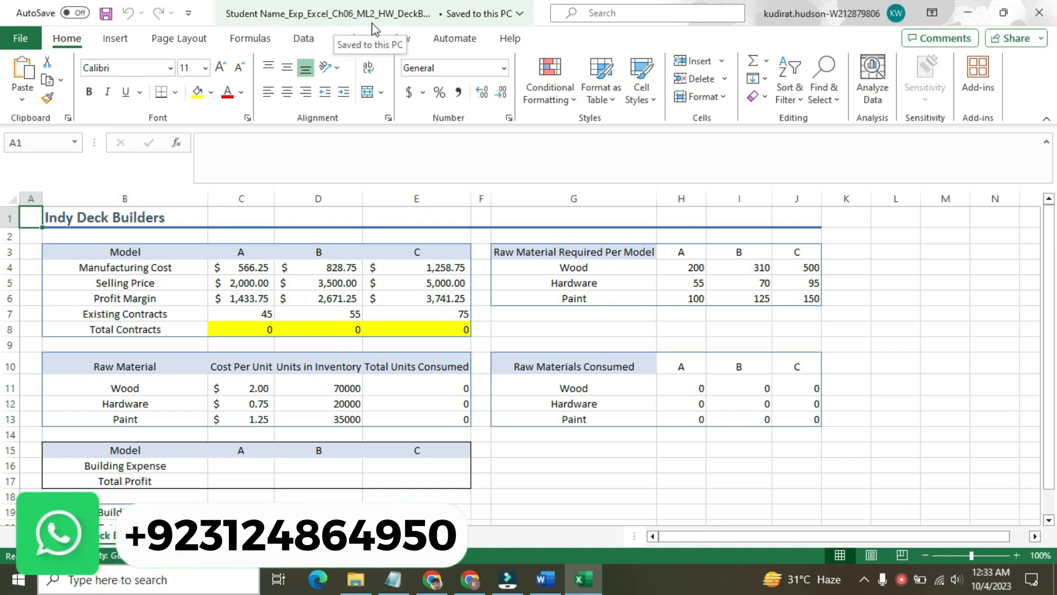
click(546, 579)
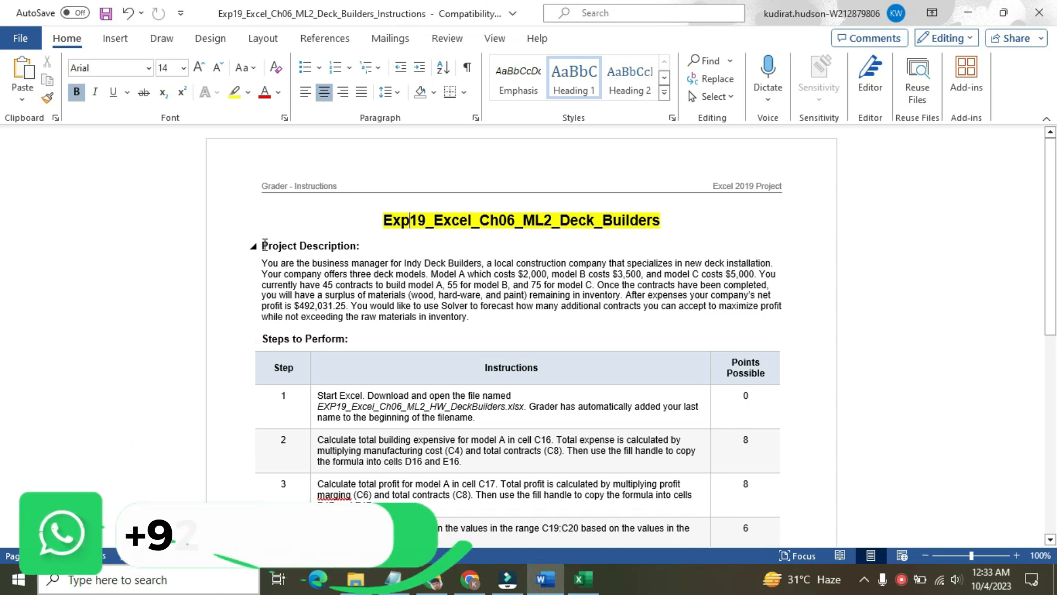
drag(264, 244, 468, 318)
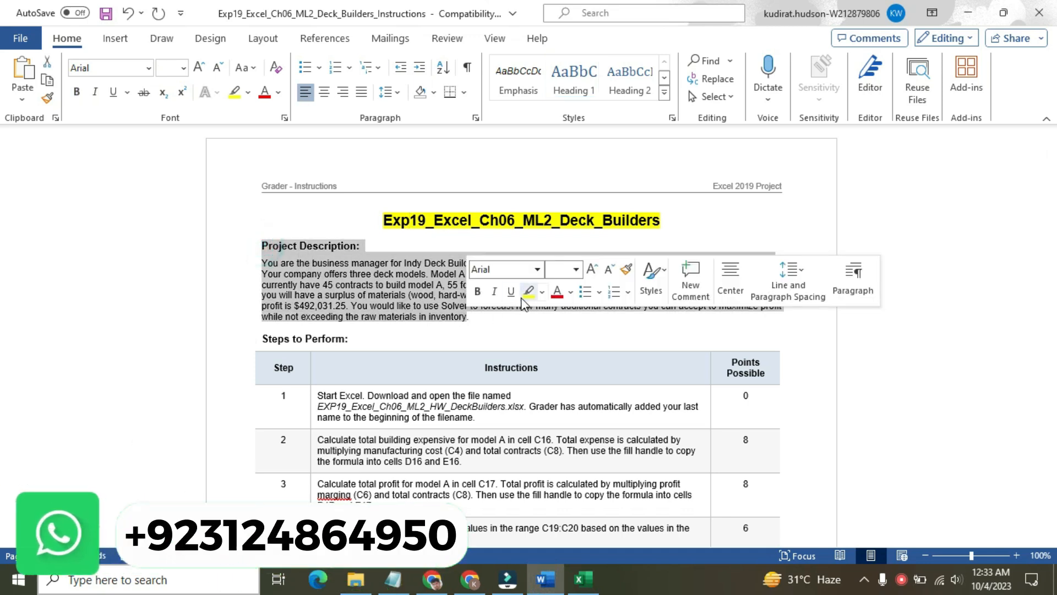
click(528, 291)
click(278, 248)
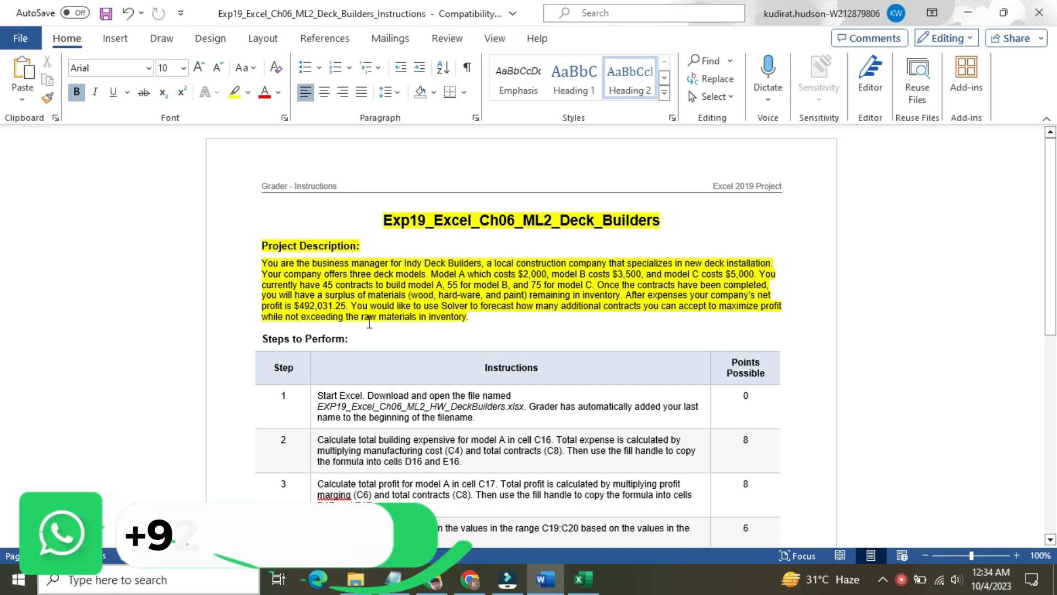
Remove the highlighting from the document title and the Project Description section.
drag(474, 317, 452, 216)
click(471, 191)
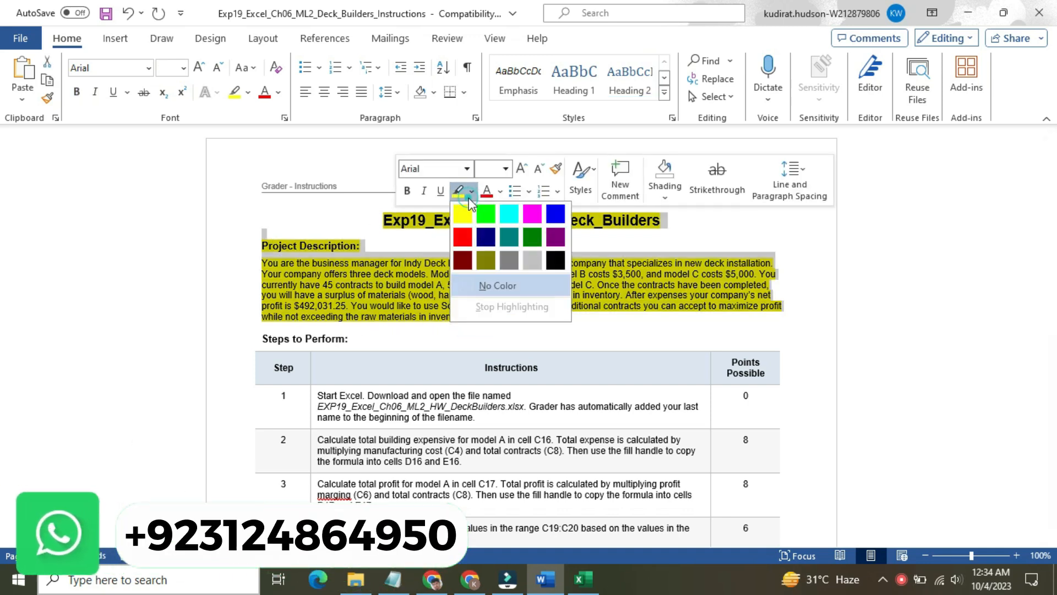
click(488, 282)
Enlarge the step 1 instruction text to 16 pt and highlight it in yellow.
click(314, 396)
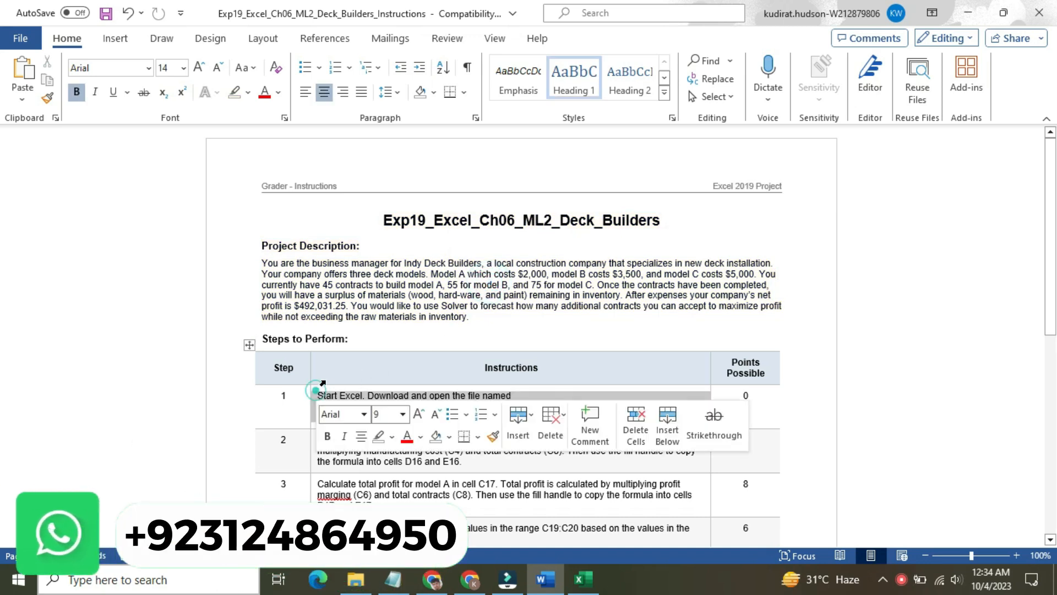
click(403, 414)
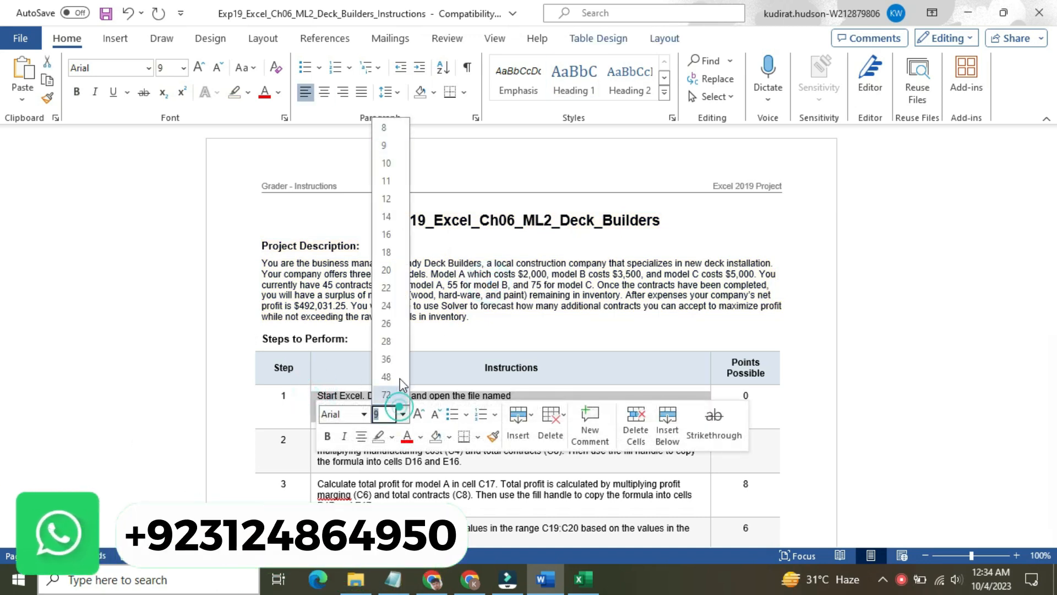
click(391, 234)
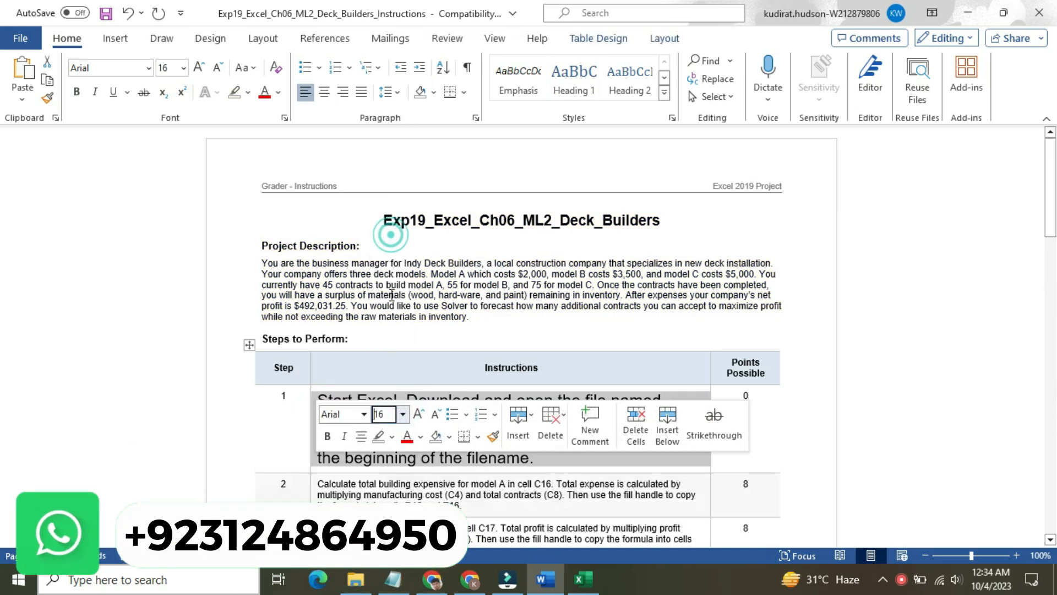
click(392, 437)
click(384, 312)
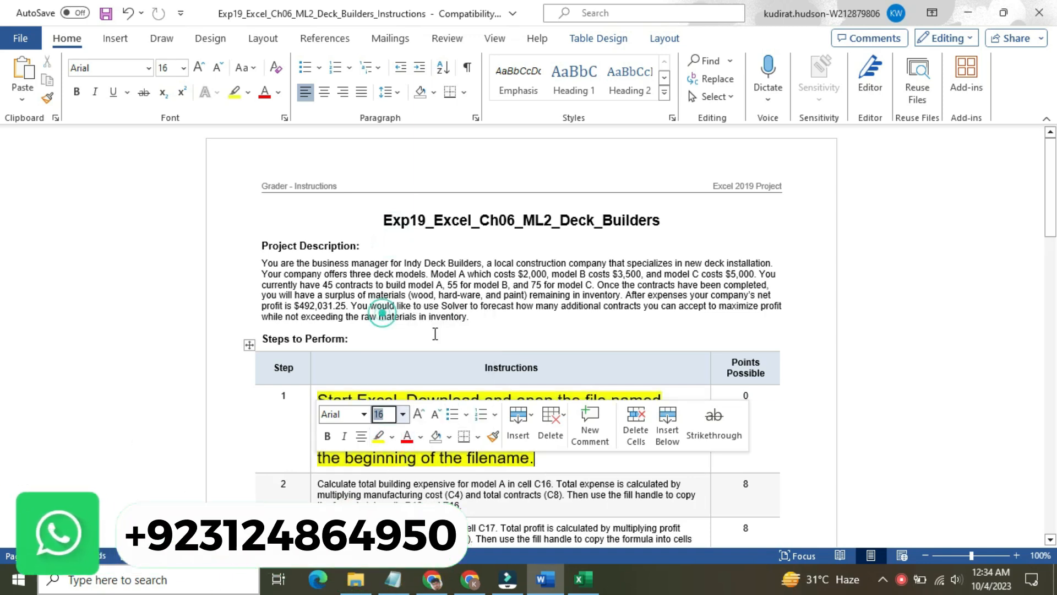
click(476, 334)
drag(1052, 177, 1052, 226)
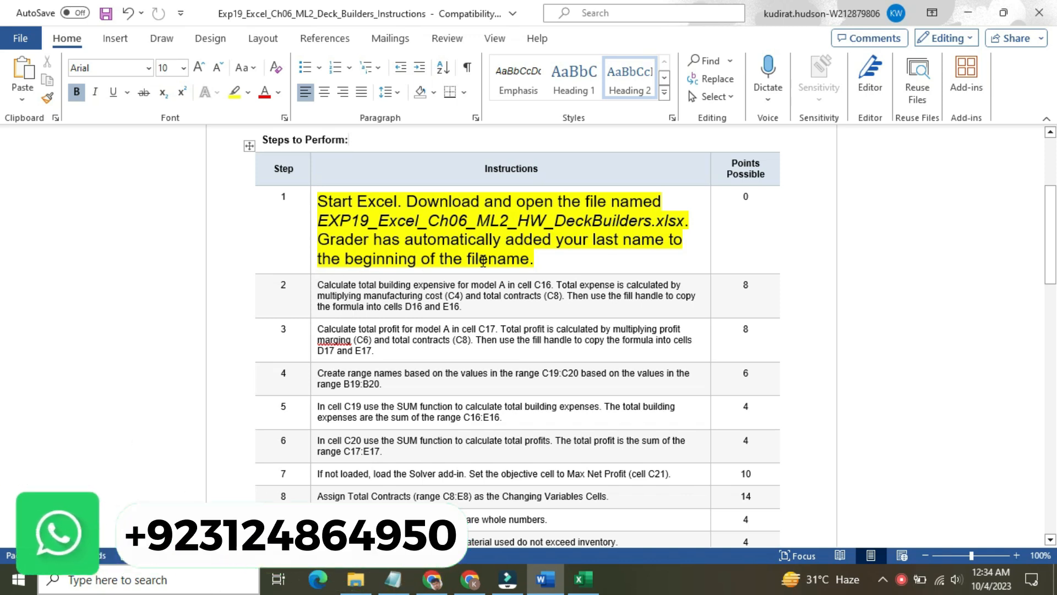
Switch to Excel to view the Indy Deck Builders worksheet, and return to the Word instructions.
key(alt+Tab)
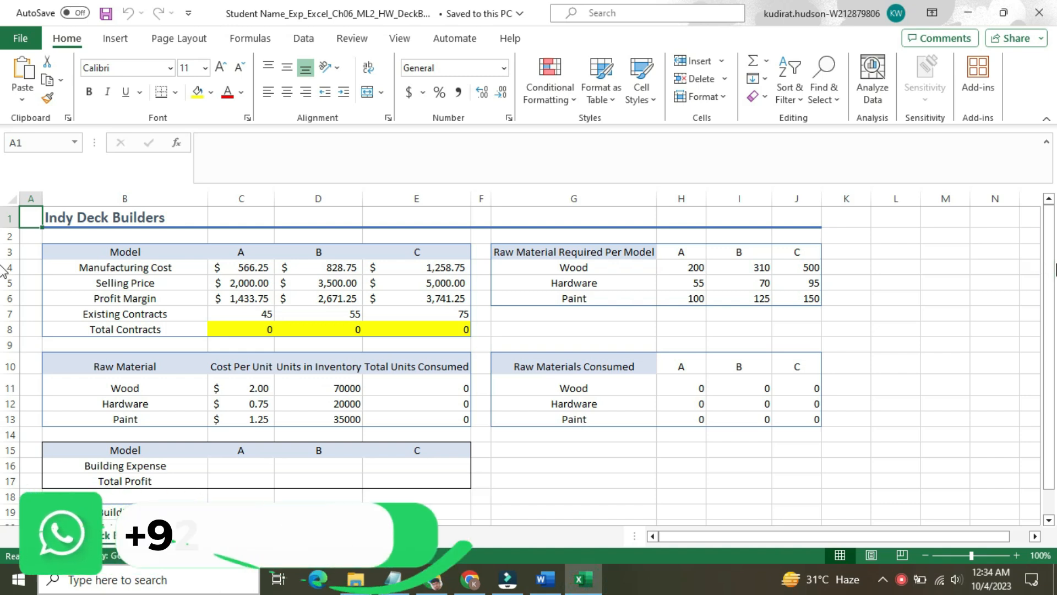
mouse_move(1052, 262)
mouse_down()
mouse_move(1056, 330)
mouse_move(1052, 262)
mouse_up()
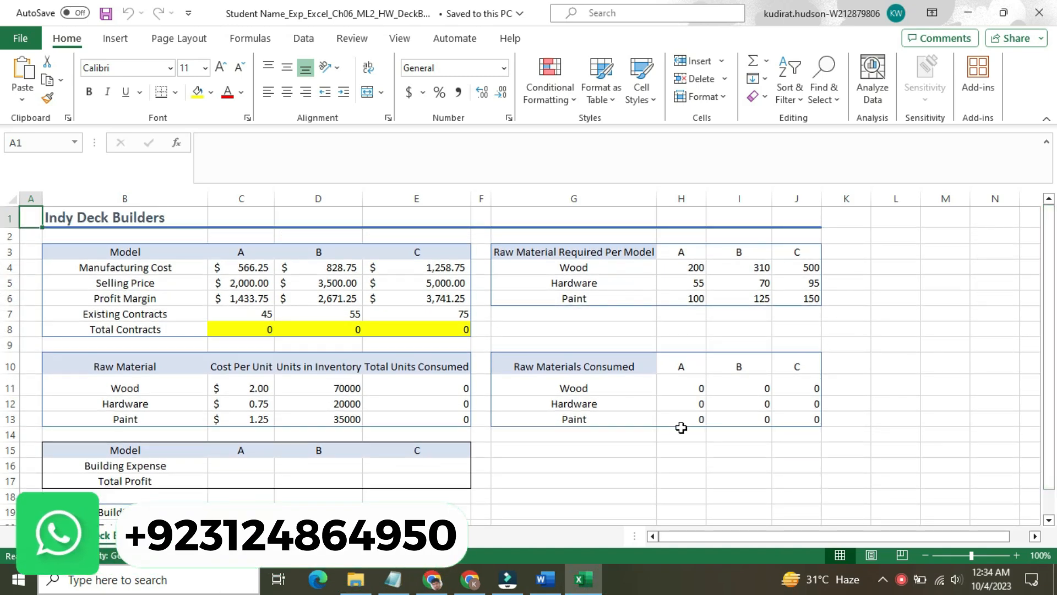
click(559, 586)
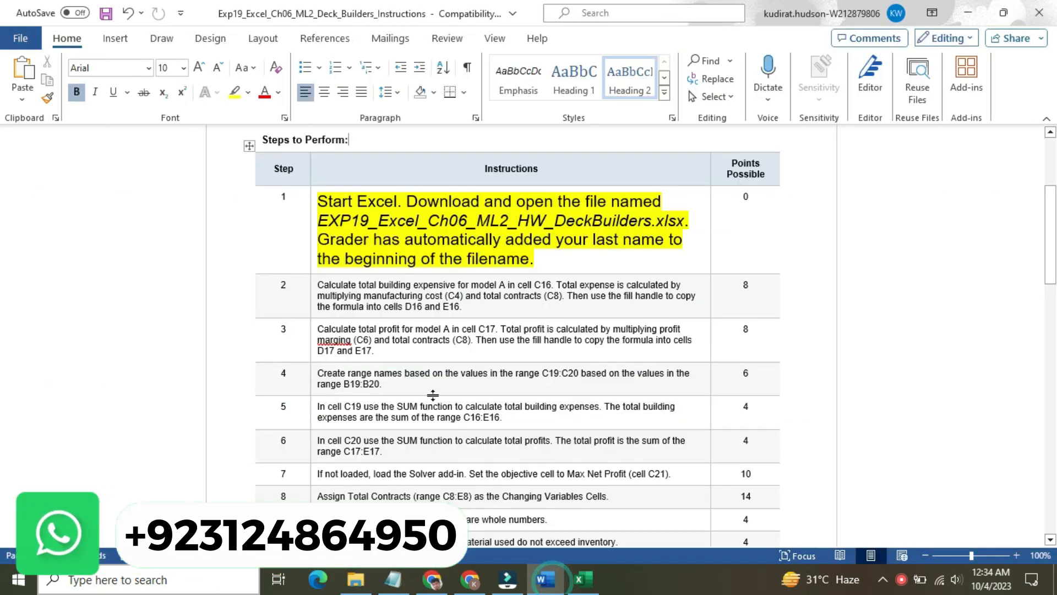
Set the step 1 instruction text back to 9 pt and remove its highlight.
click(313, 230)
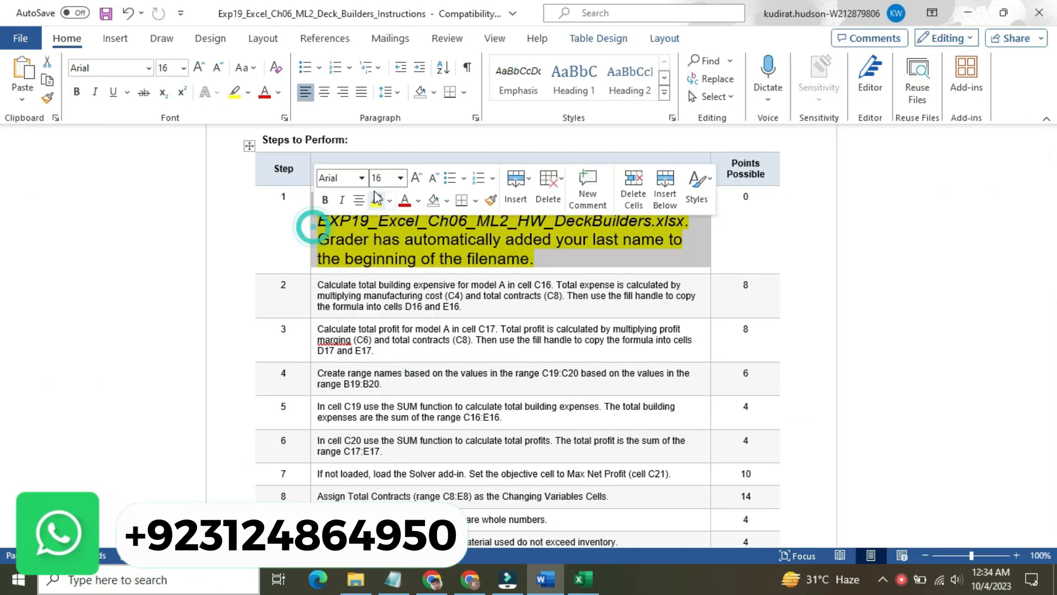
click(401, 177)
click(382, 220)
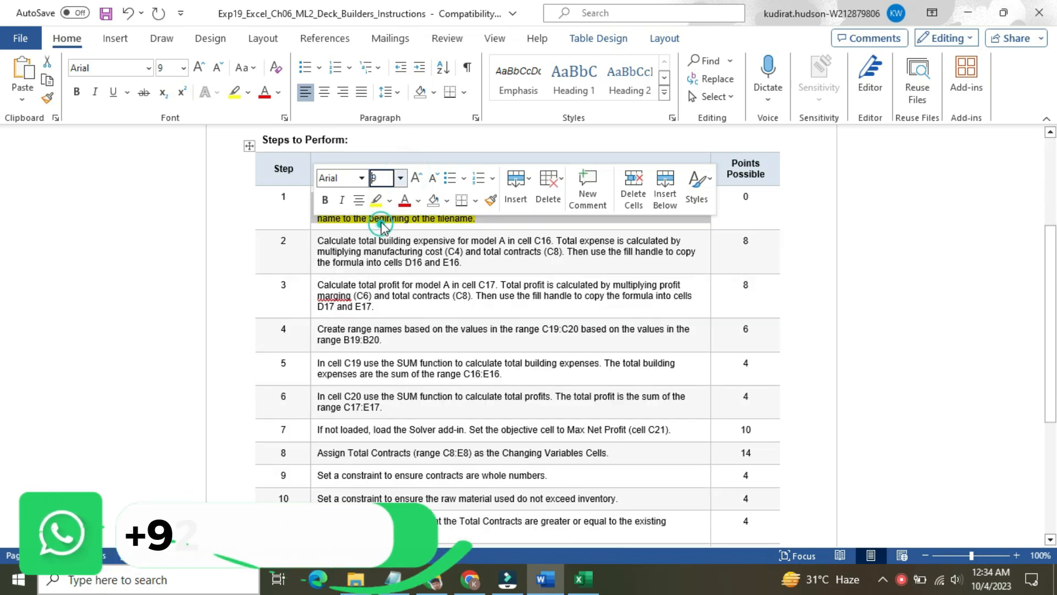
click(389, 200)
click(413, 294)
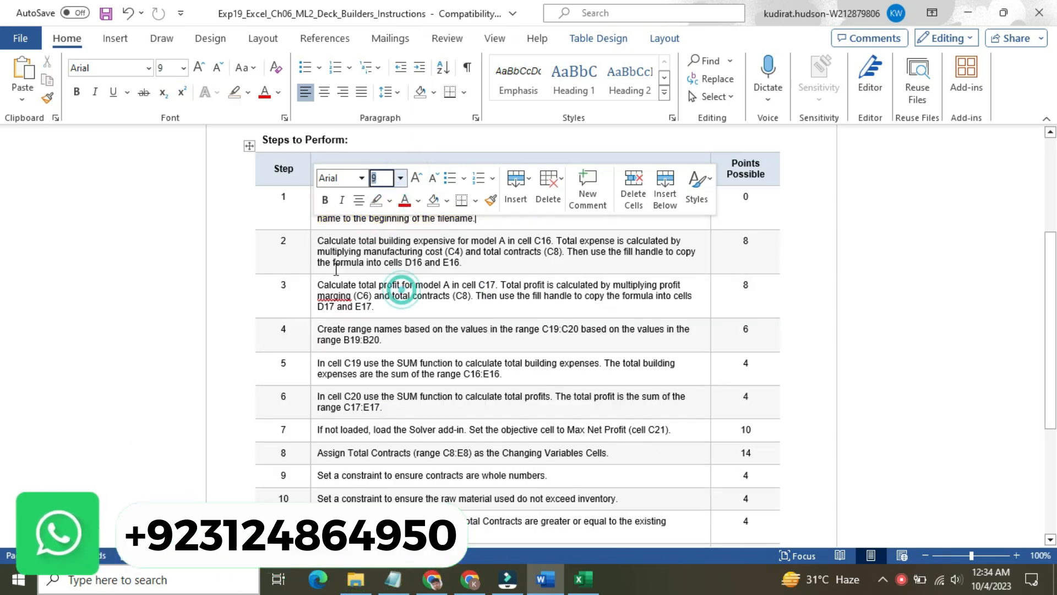
Enlarge the step 2 instruction text to 16 pt and highlight it in yellow.
click(309, 254)
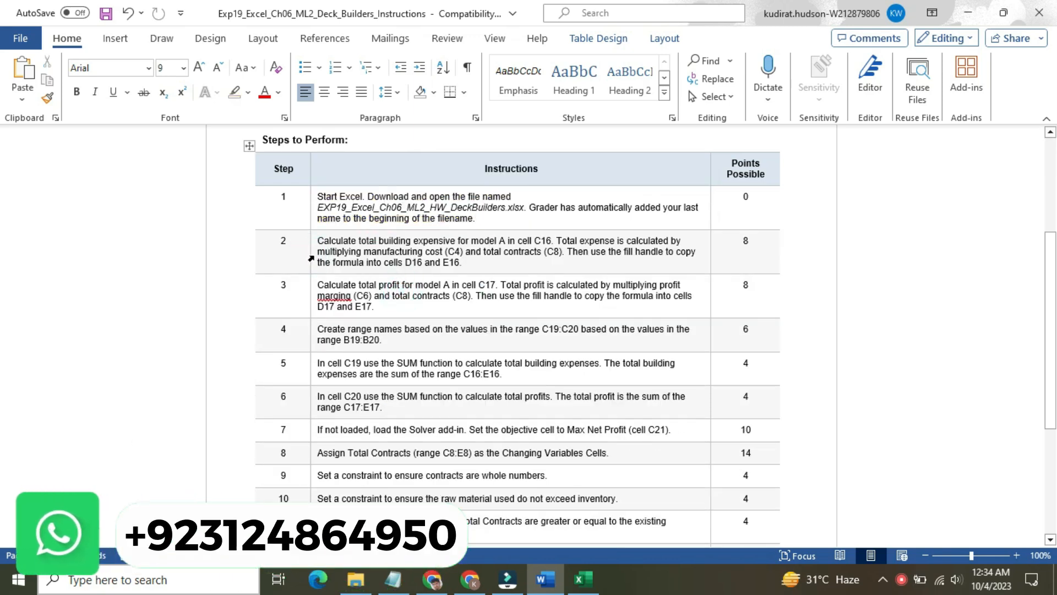
click(311, 259)
click(396, 207)
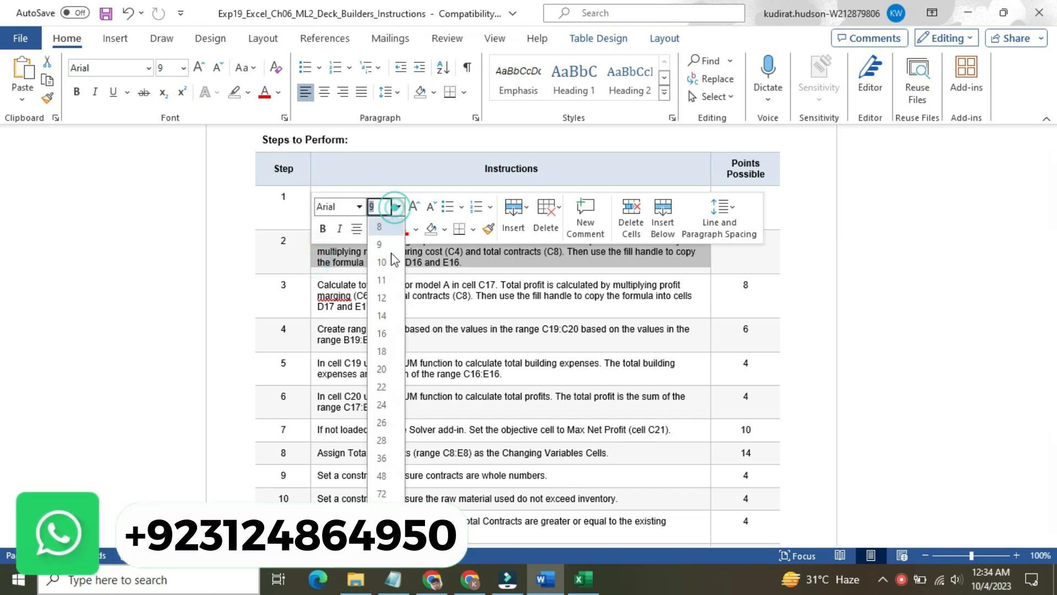
click(389, 329)
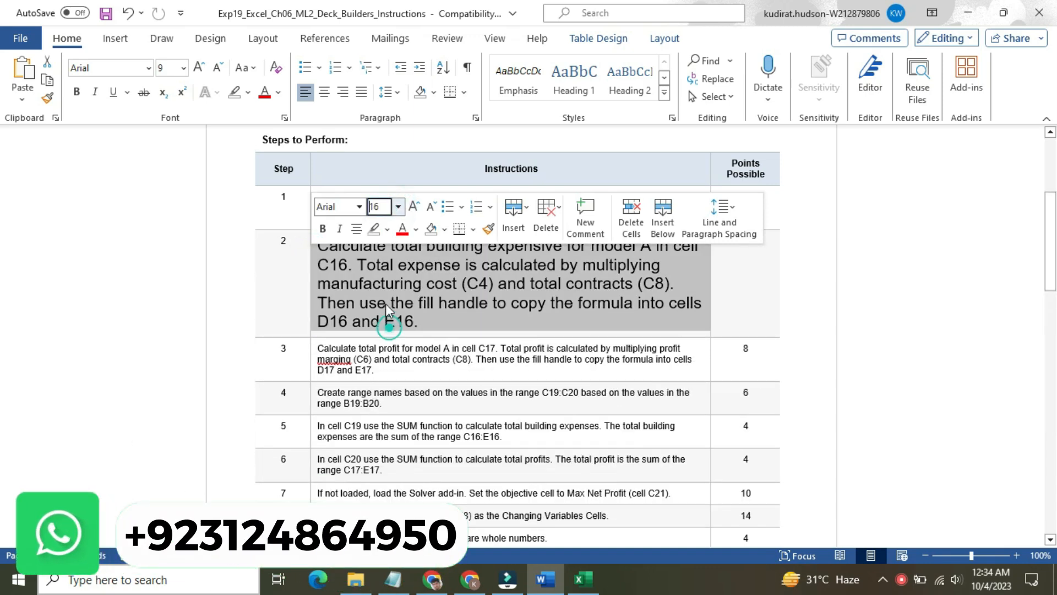
click(387, 229)
click(378, 243)
click(379, 246)
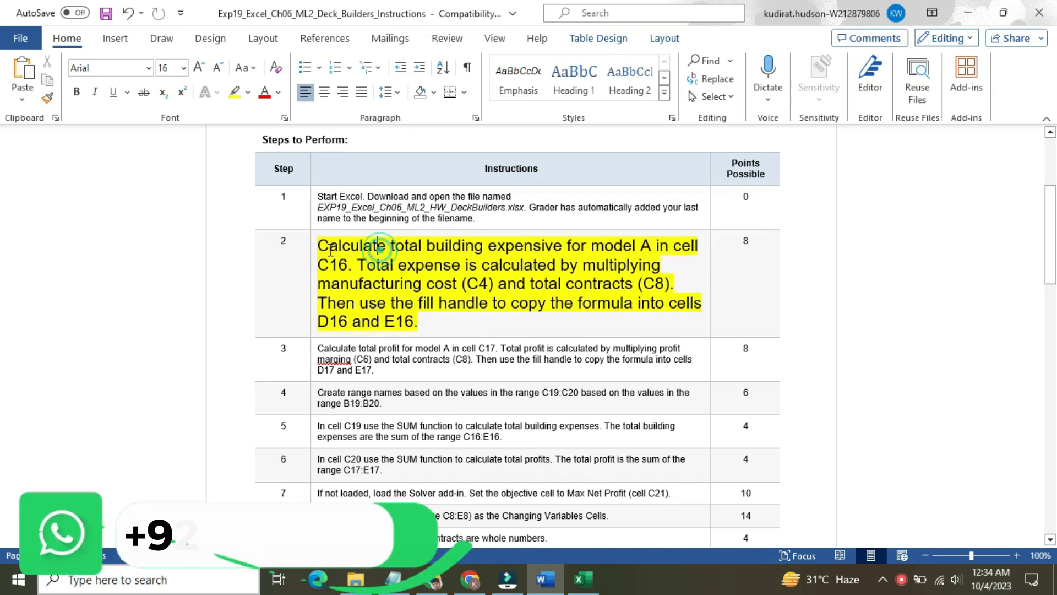
Read the step 2 instruction in Word and select cell C16, model A's building expense, in the Excel workbook.
drag(323, 245, 428, 320)
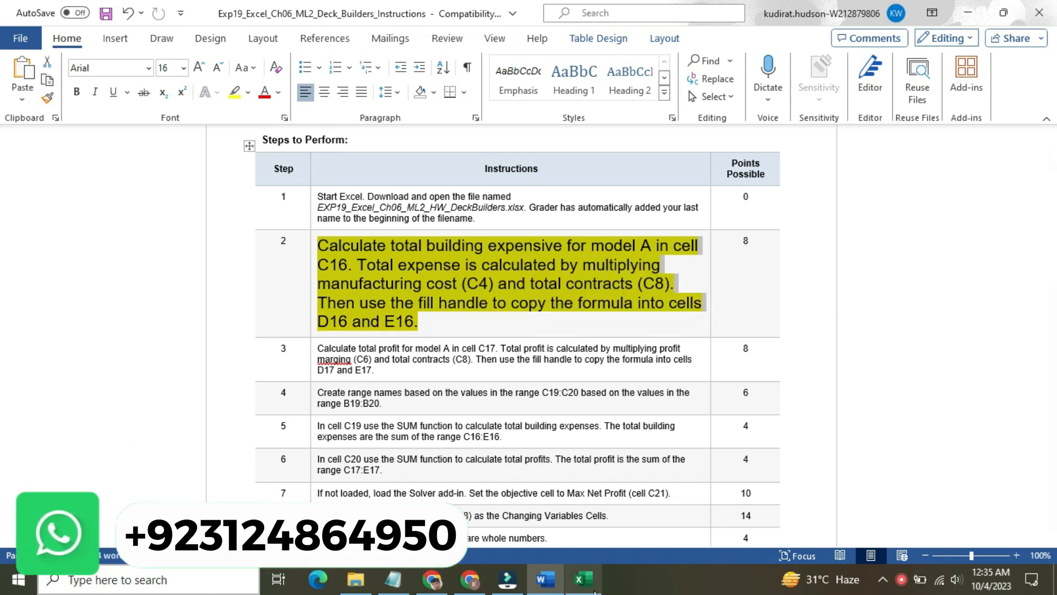
click(583, 579)
click(243, 464)
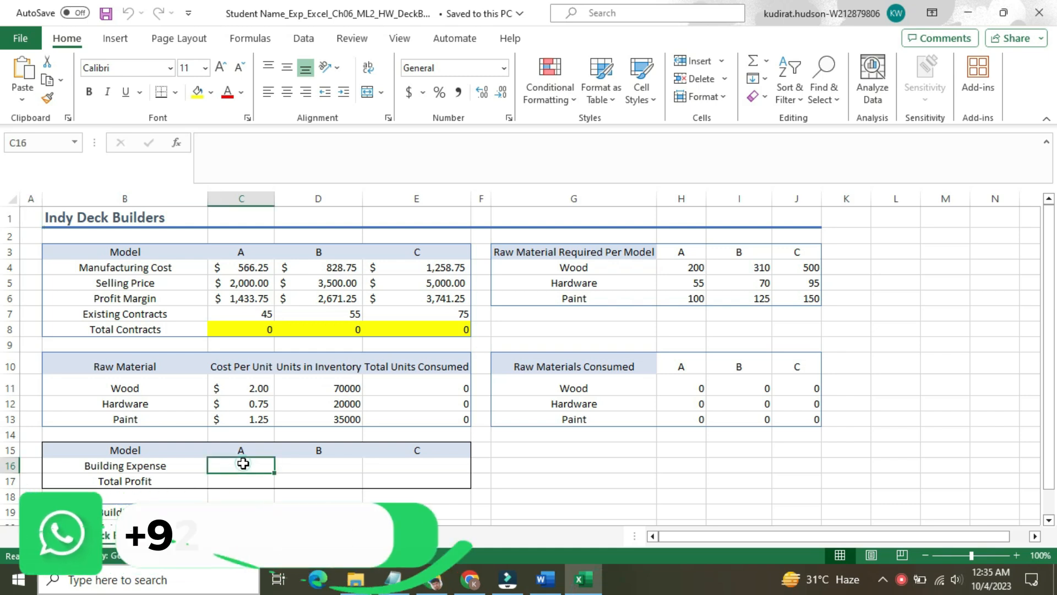
click(545, 579)
mouse_move(583, 581)
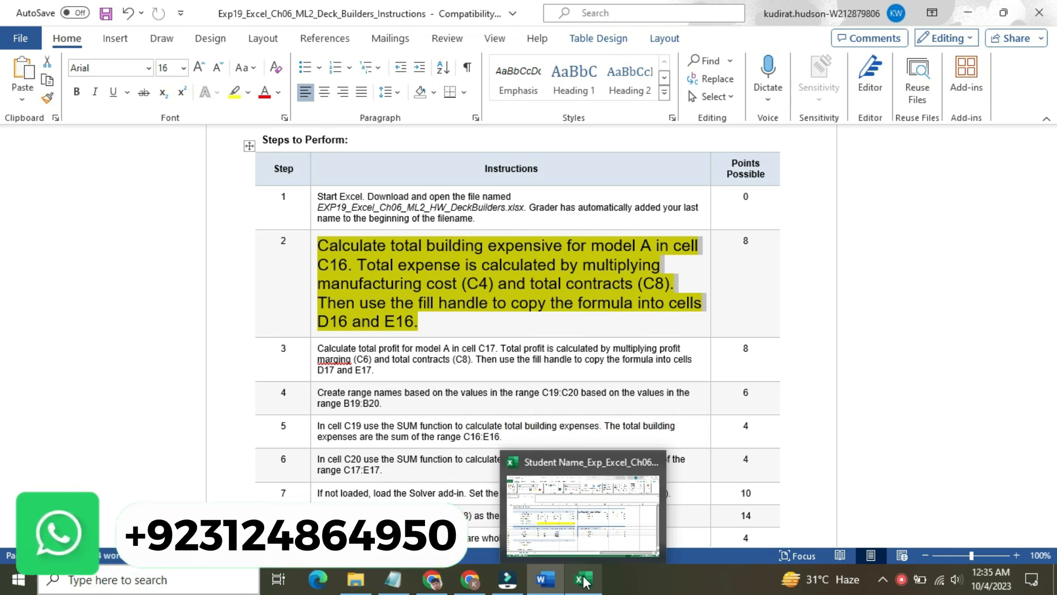
click(584, 581)
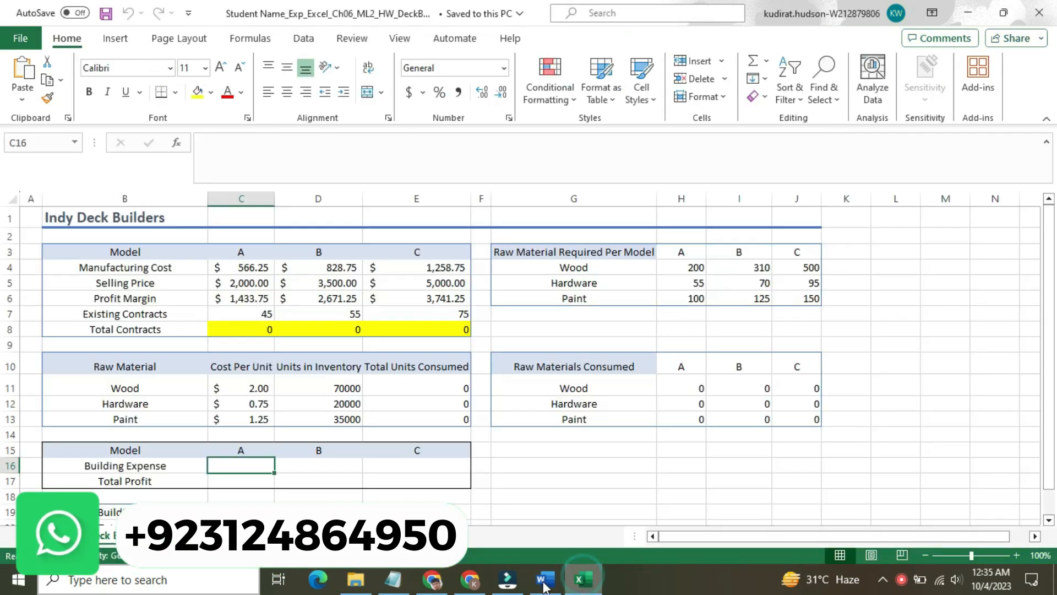
mouse_move(541, 586)
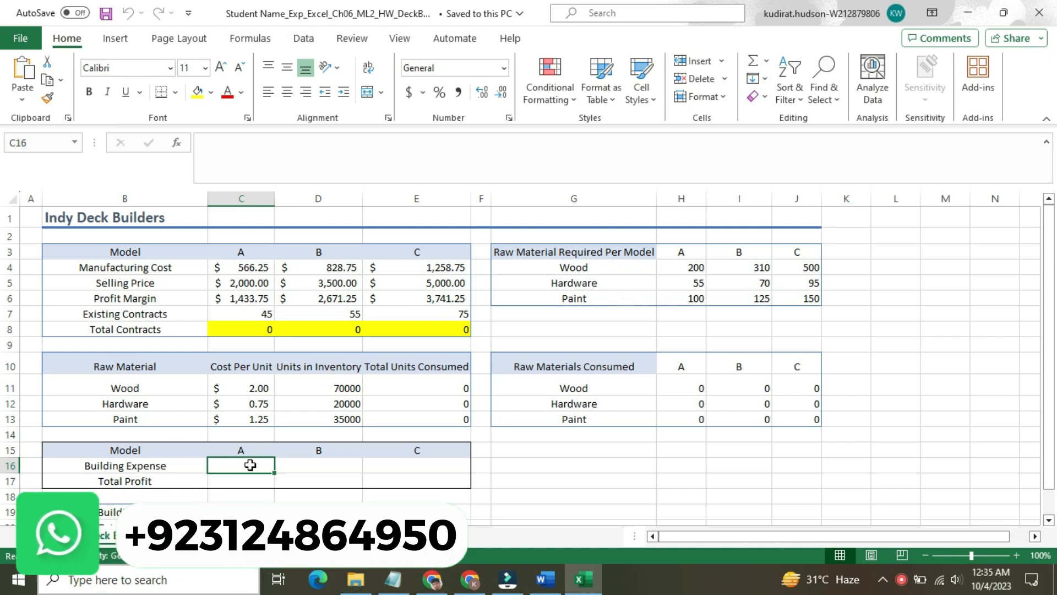
Enter the formula =C4*C8 in cell C16 to calculate model A's building expense.
text(=)
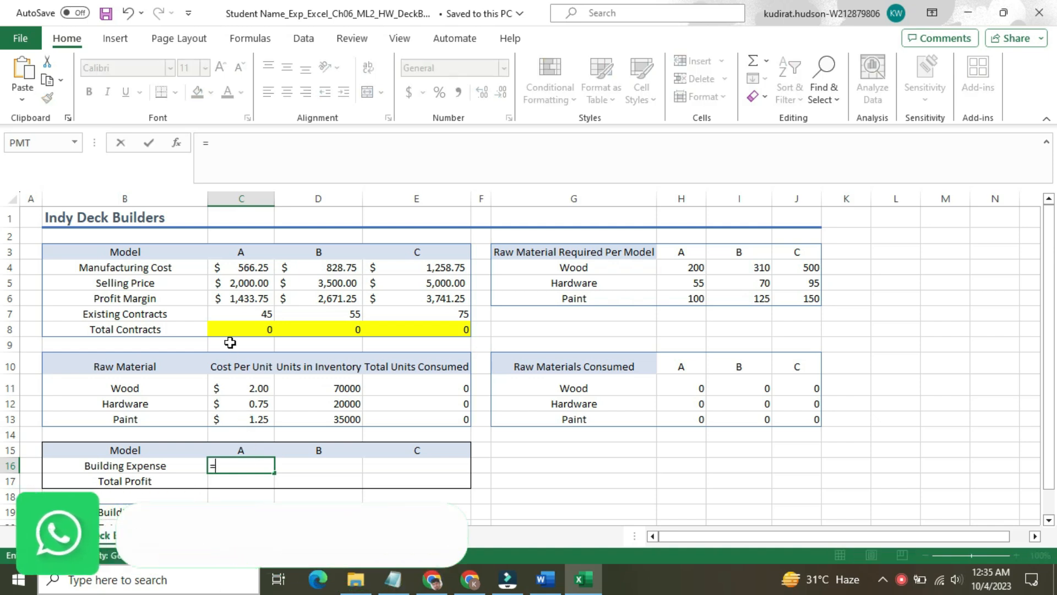
click(251, 269)
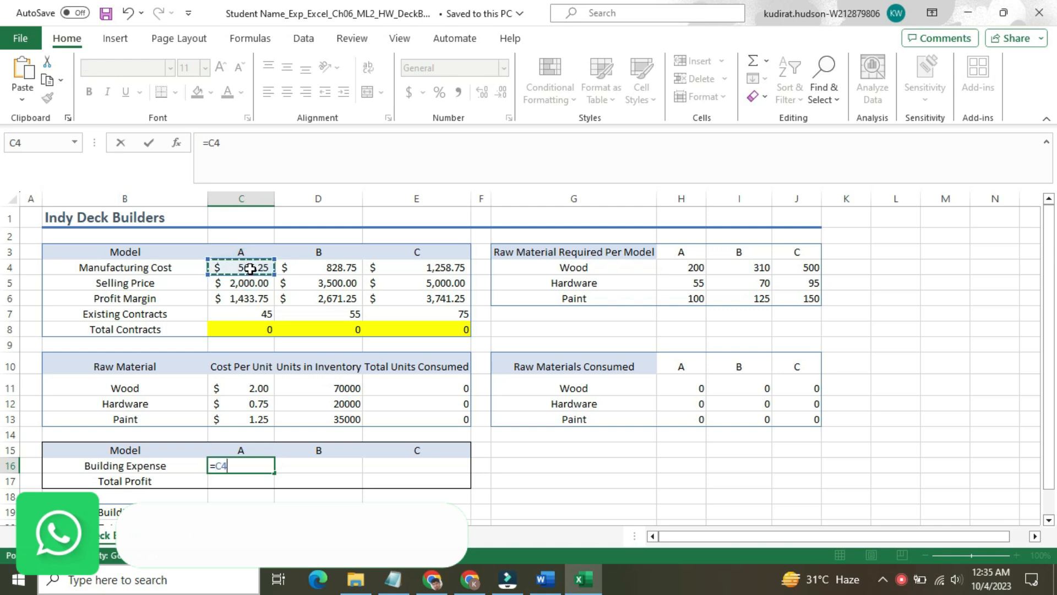
text(*)
click(248, 315)
click(249, 329)
click(250, 314)
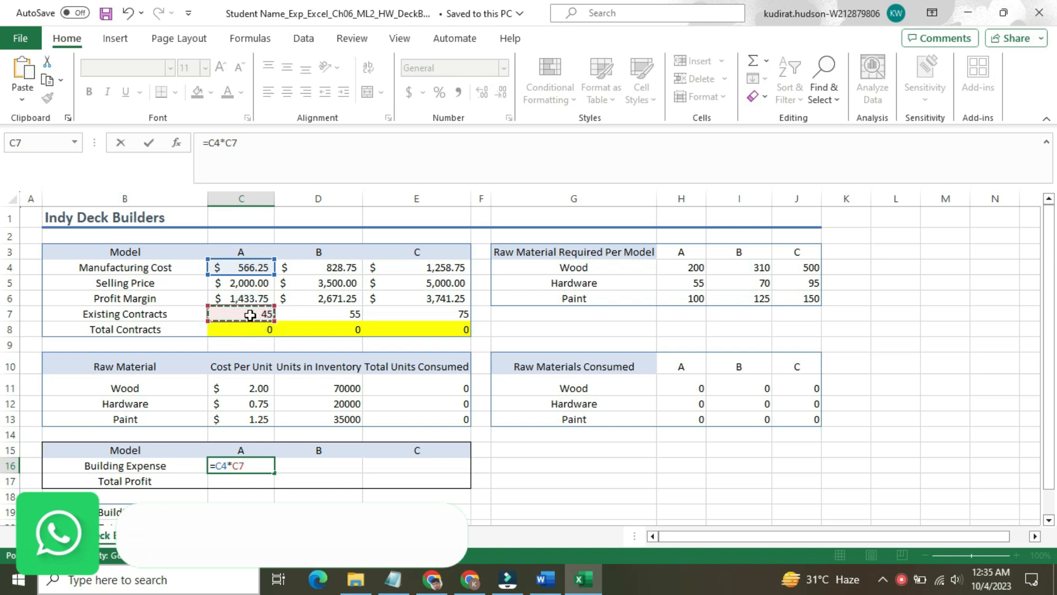
click(250, 326)
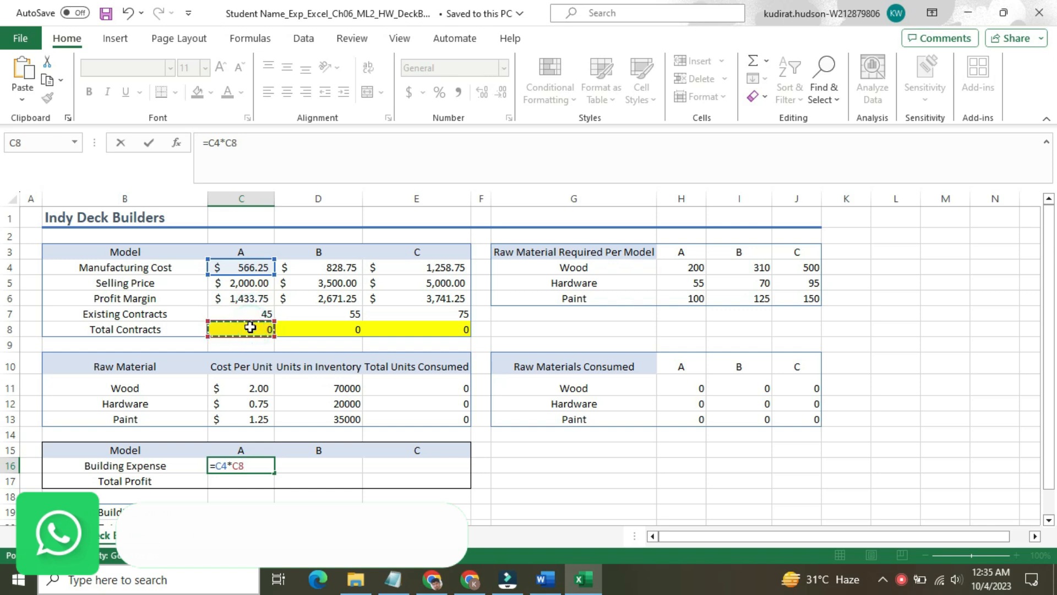
key(Return)
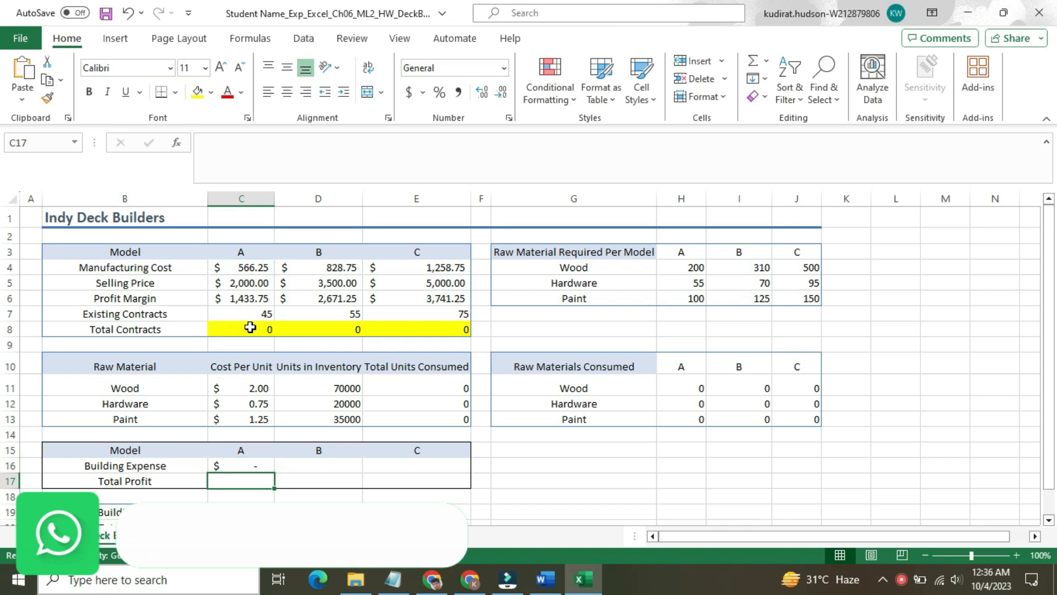
click(244, 464)
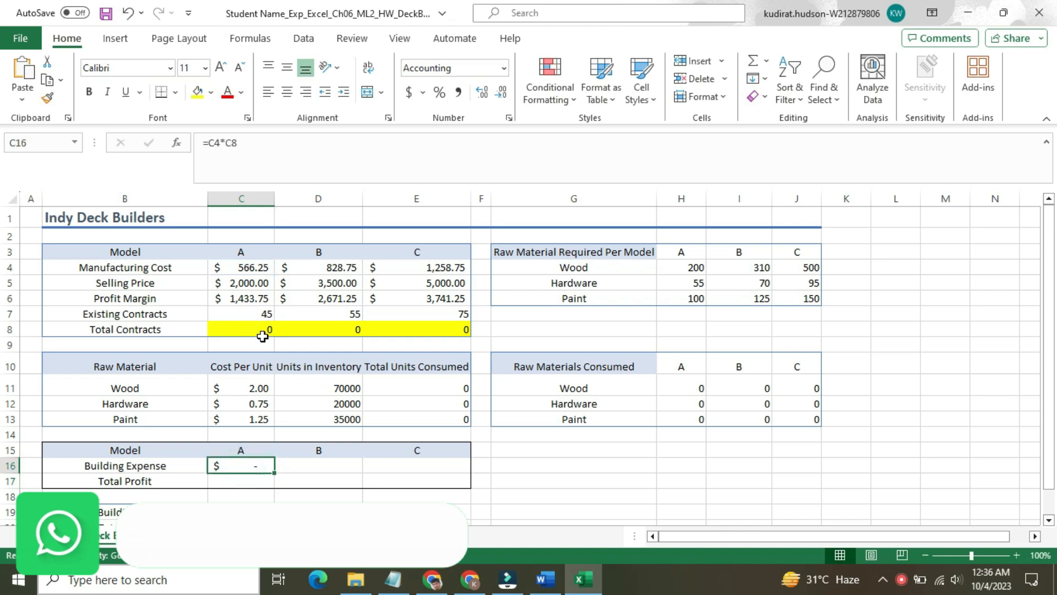
Set model A's total contracts in cell C8 to 46 and check the building expense in C16.
click(262, 327)
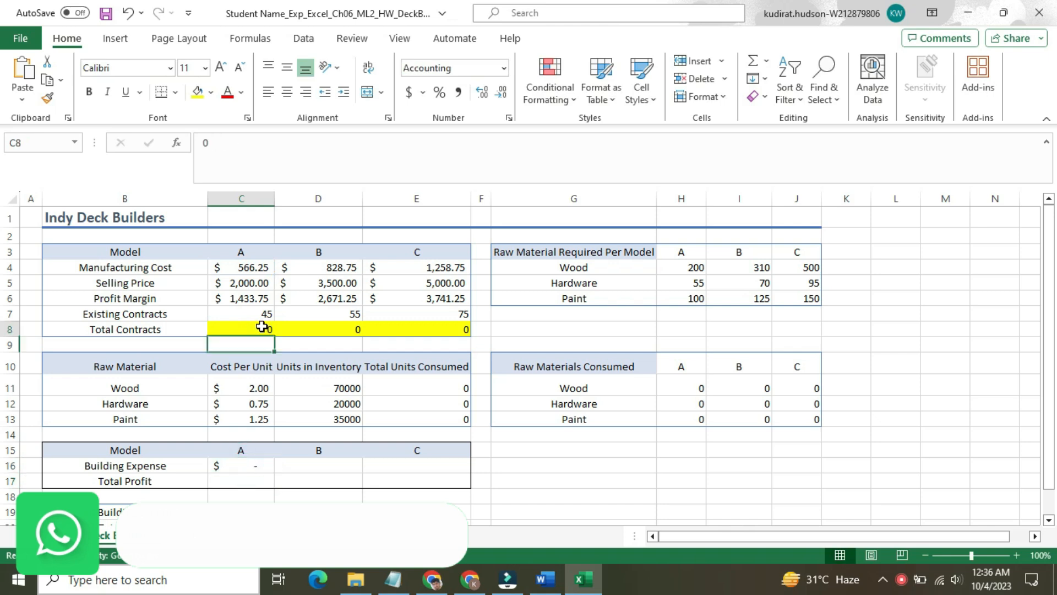
click(265, 152)
key(BackSpace)
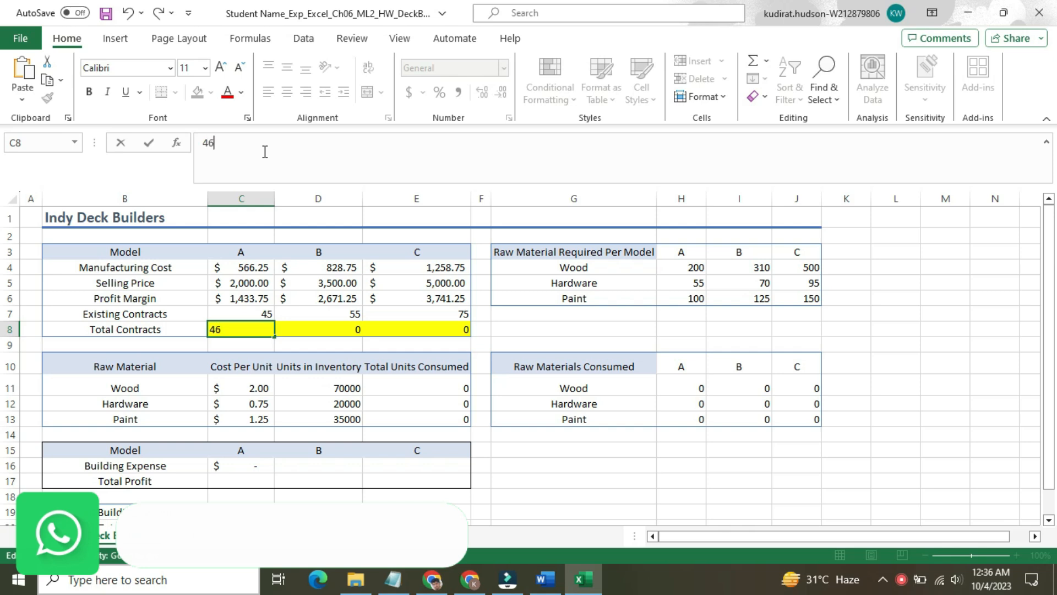
key(Return)
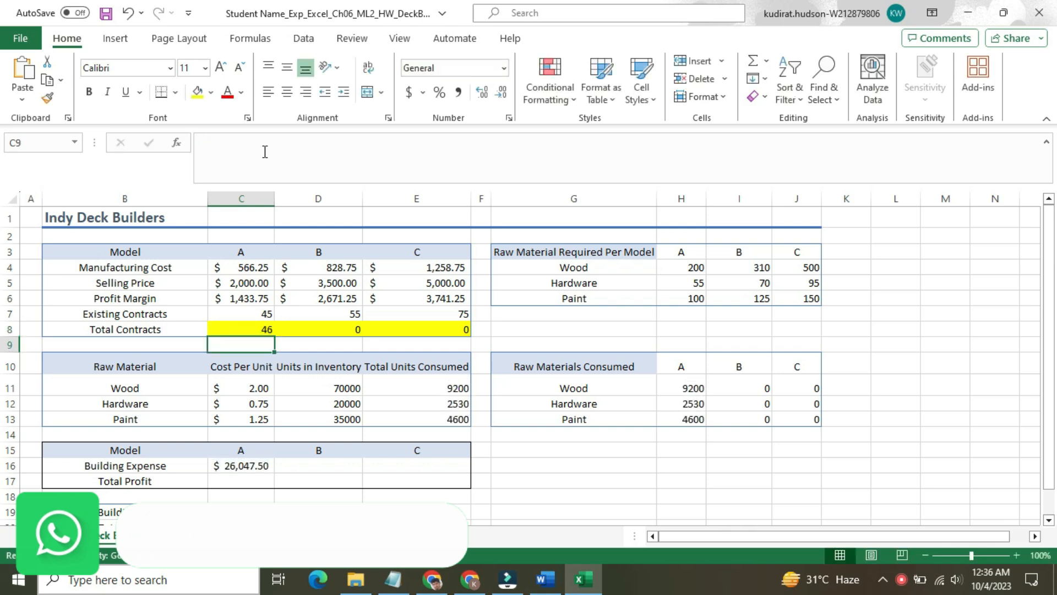
click(258, 465)
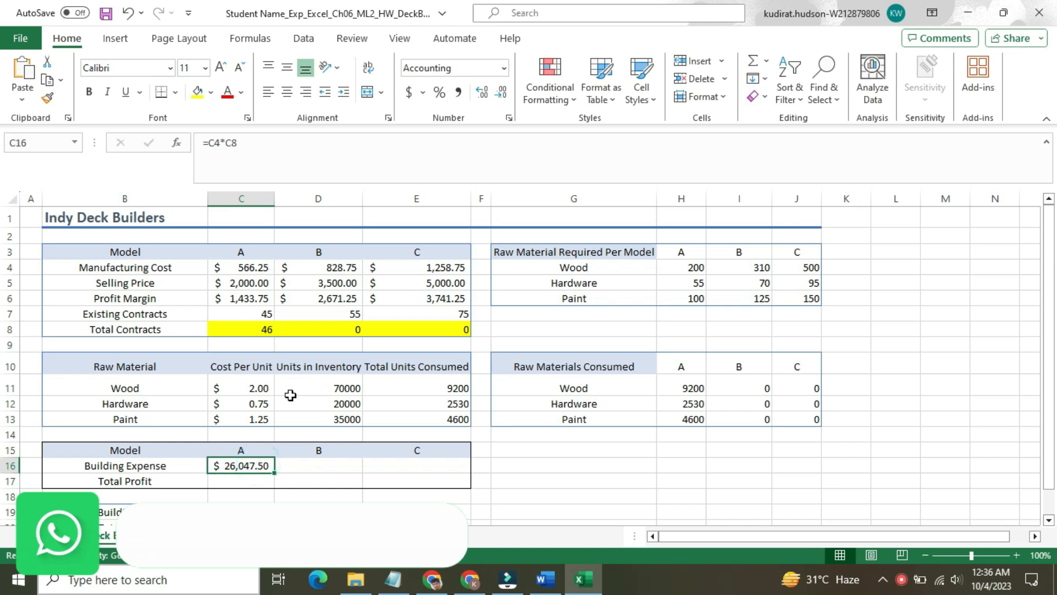
Enter the formula =D4*D8 in cell D16 to calculate model B's building expense.
click(321, 464)
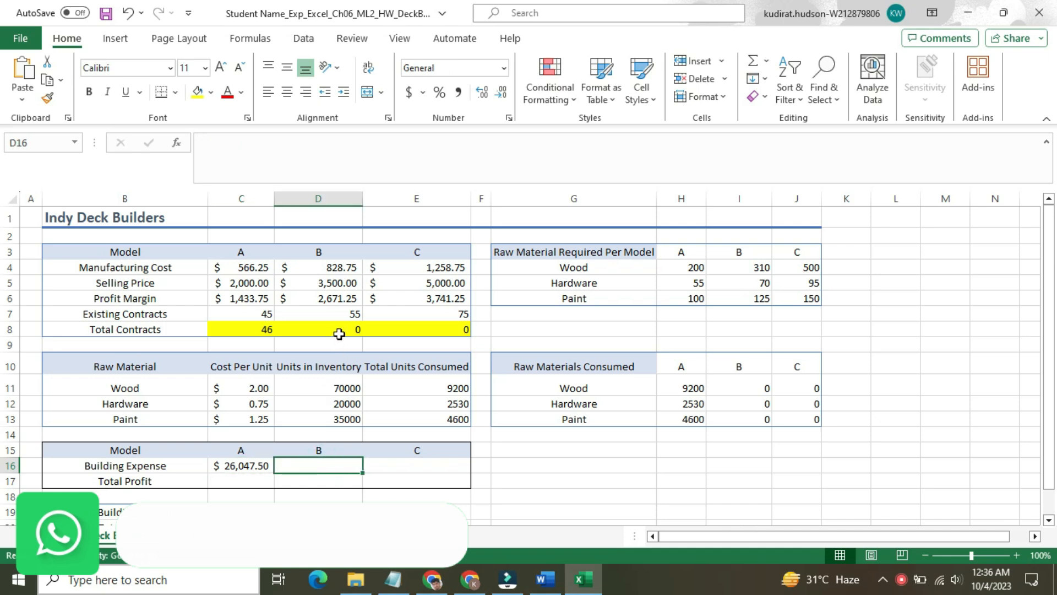
text(=)
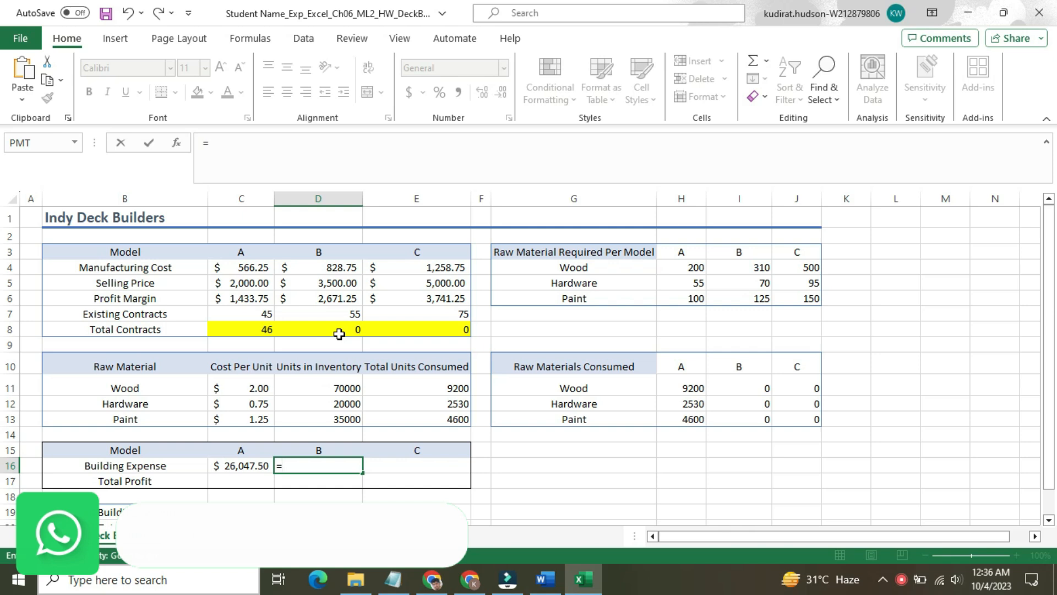
click(336, 269)
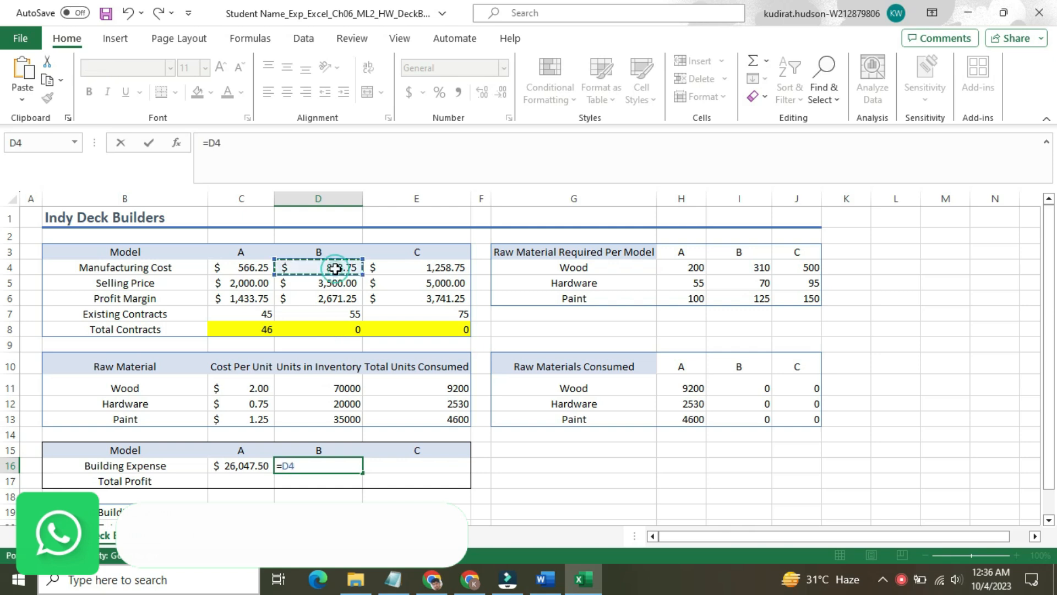
text(*)
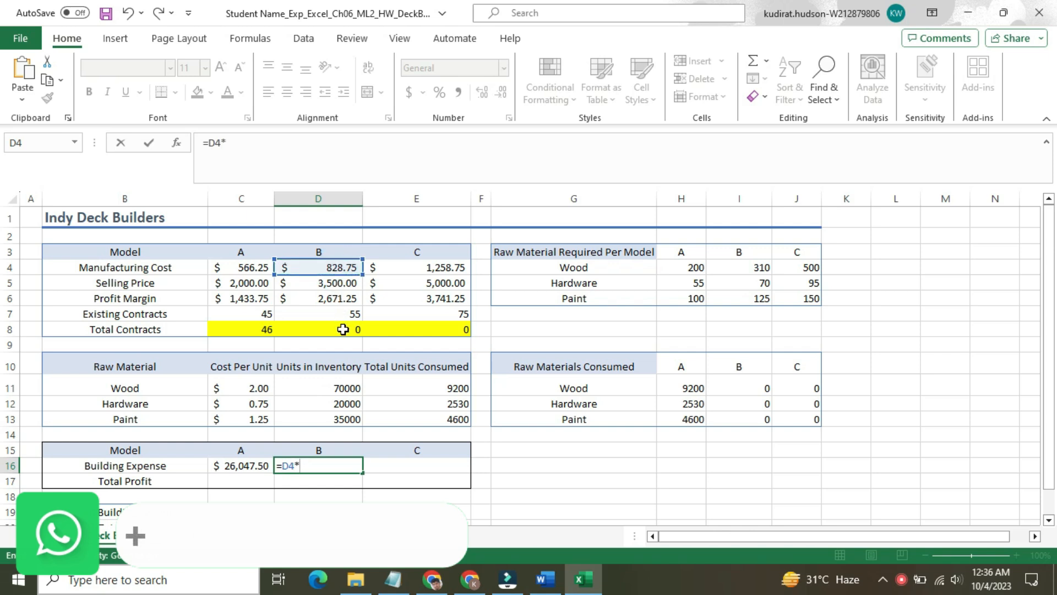
click(343, 331)
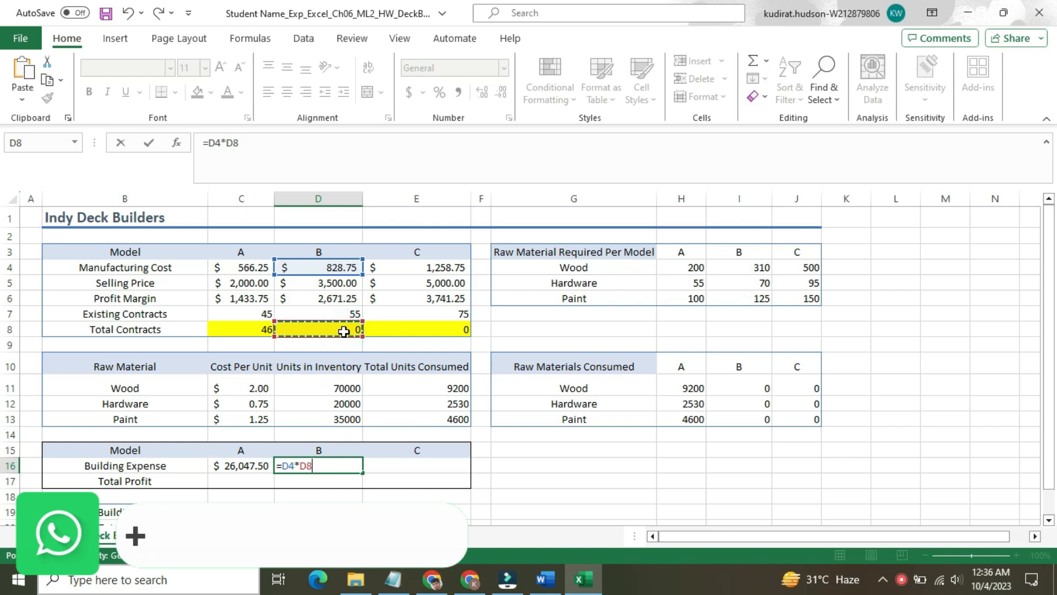
key(Return)
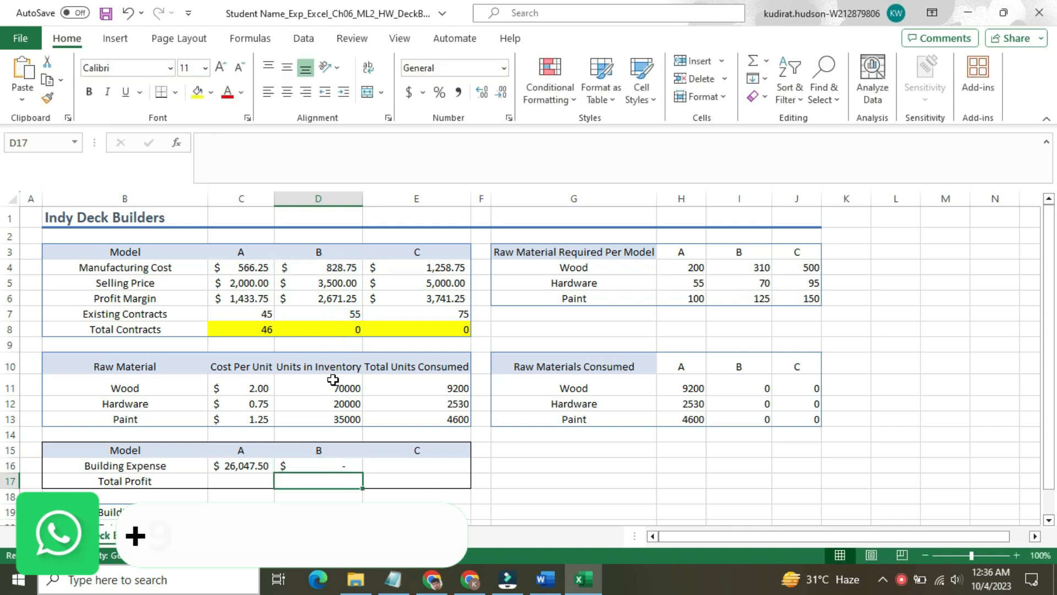
Set model B's total contracts in cell D8 to 75.
click(335, 330)
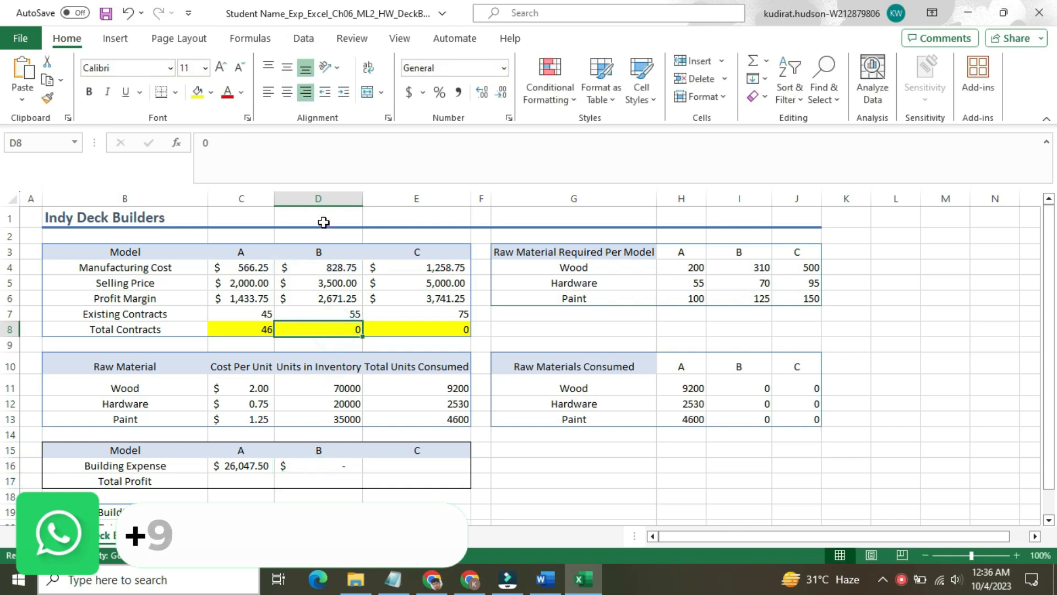
click(310, 166)
key(BackSpace)
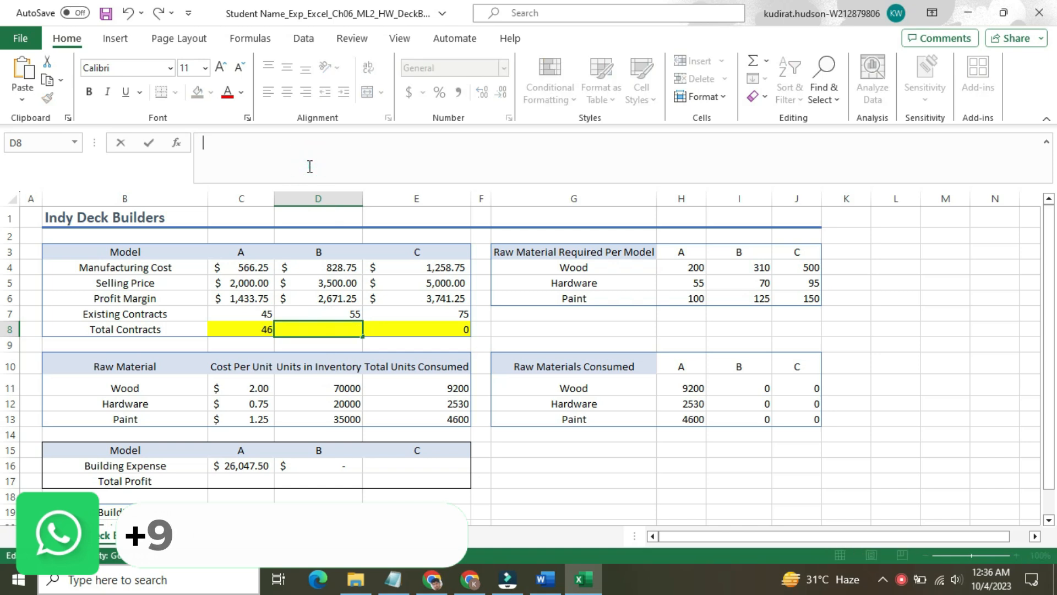
text(75)
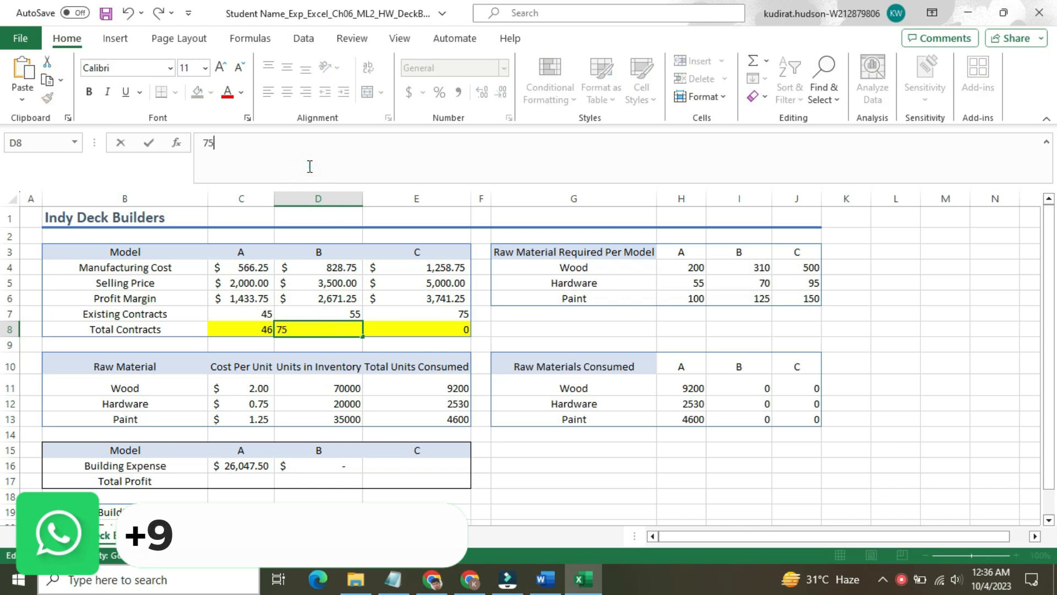
key(Return)
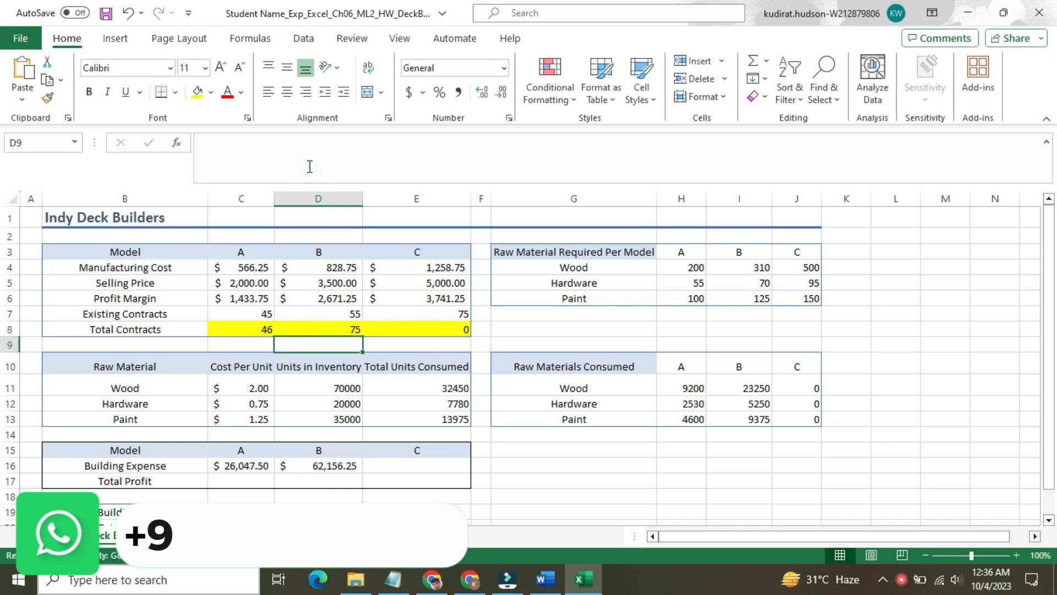
Enter the formula =E4*E8 in cell E16 to calculate model C's building expense, and check the entered formula.
click(404, 466)
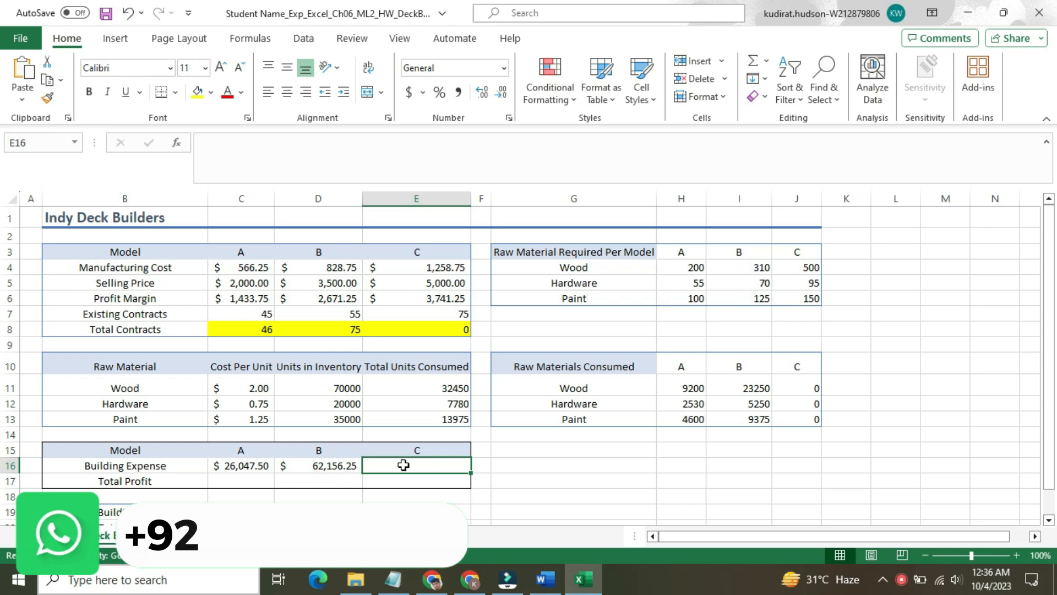
text(=)
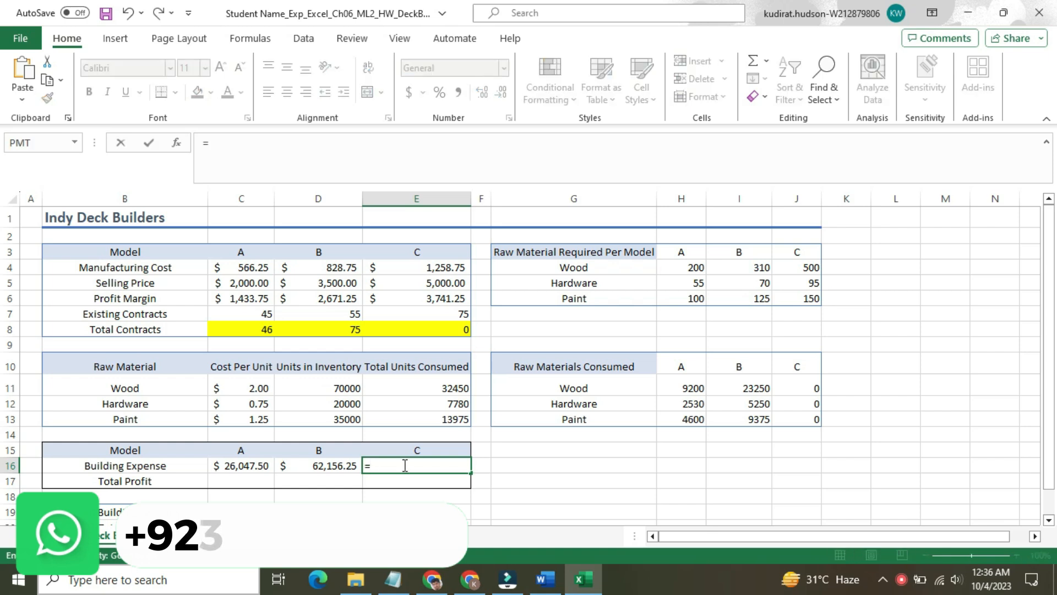
text(E)
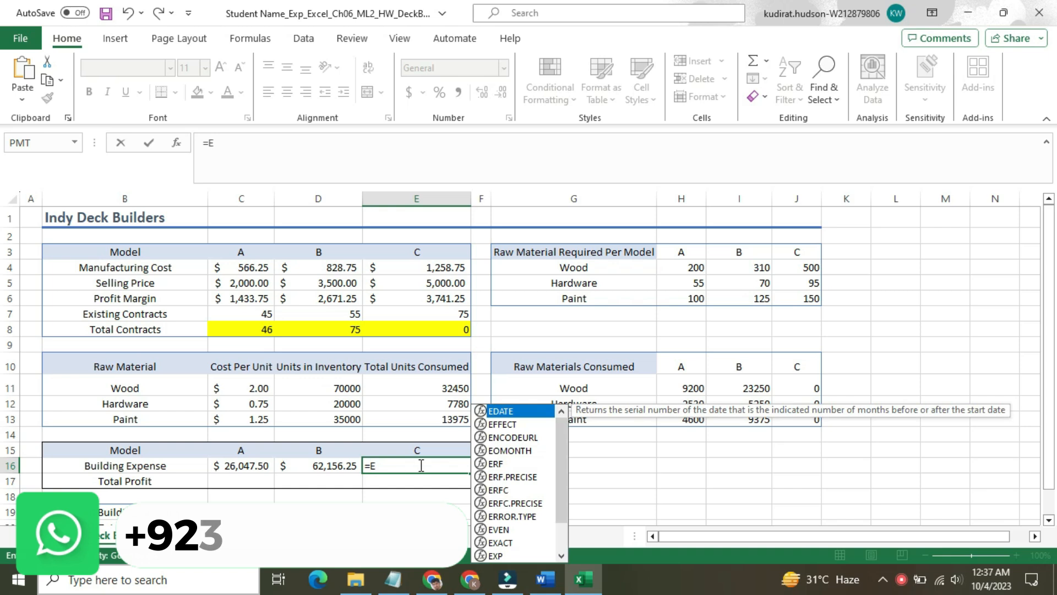
key(BackSpace)
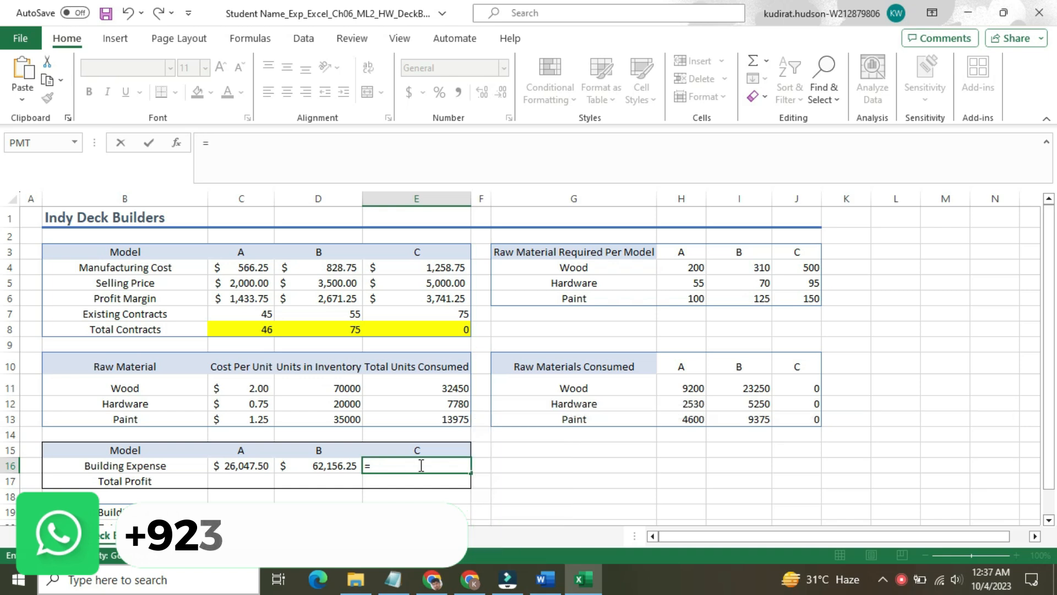
click(414, 269)
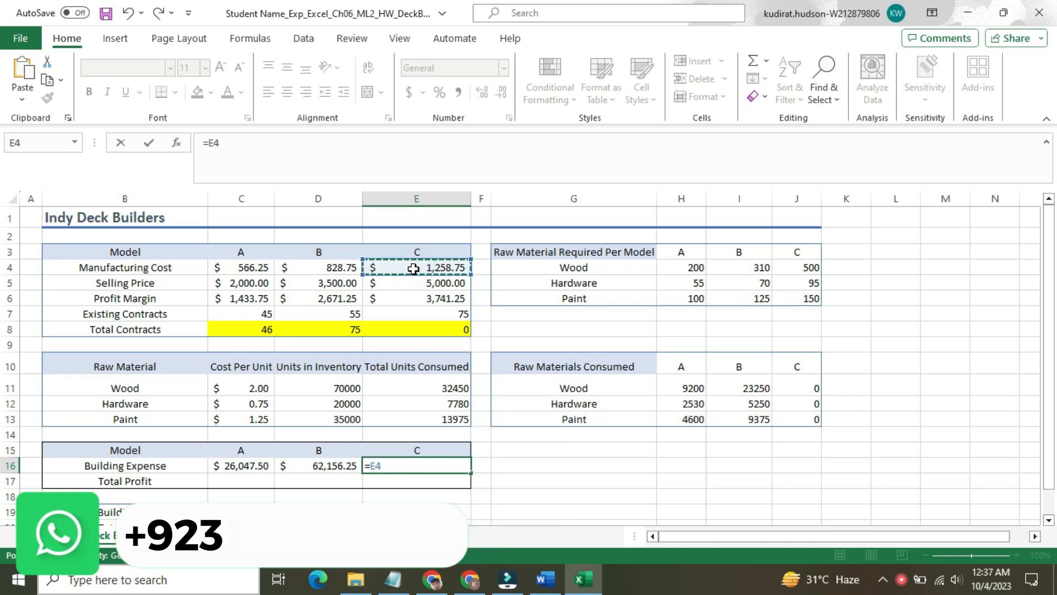
text(*)
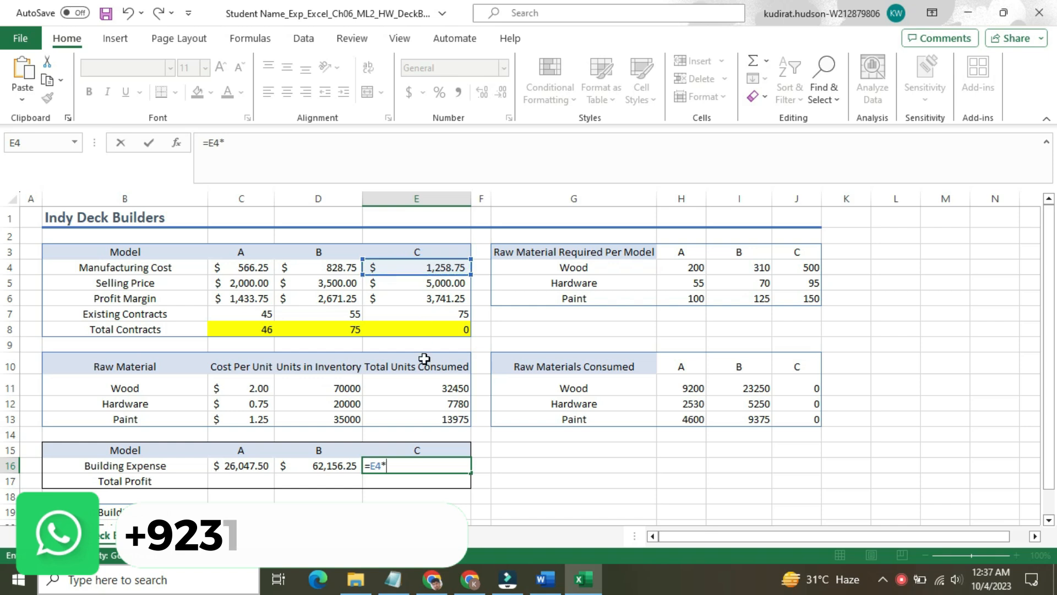
click(422, 328)
key(Return)
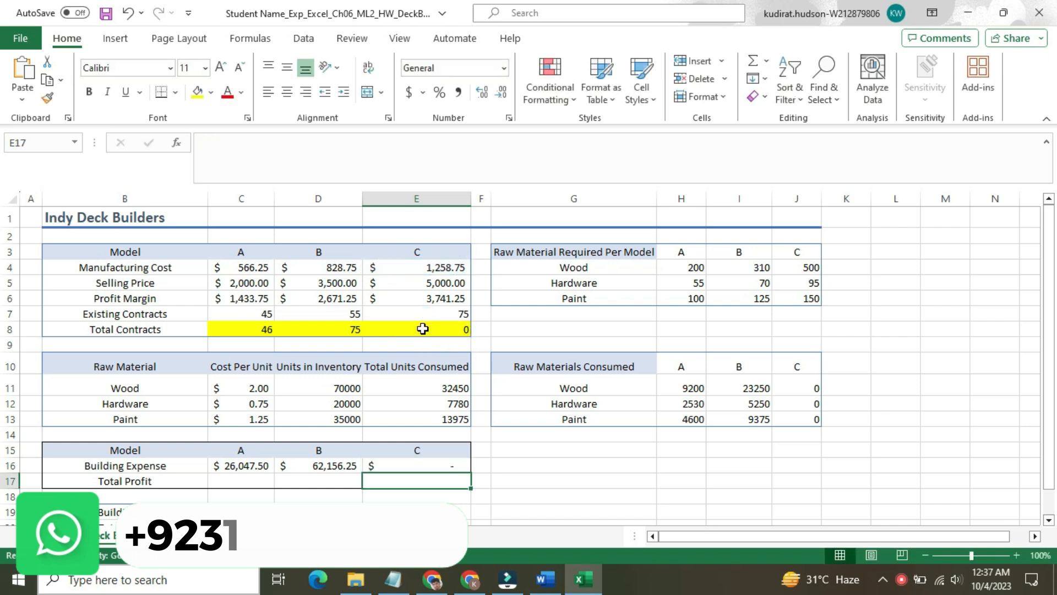
click(452, 467)
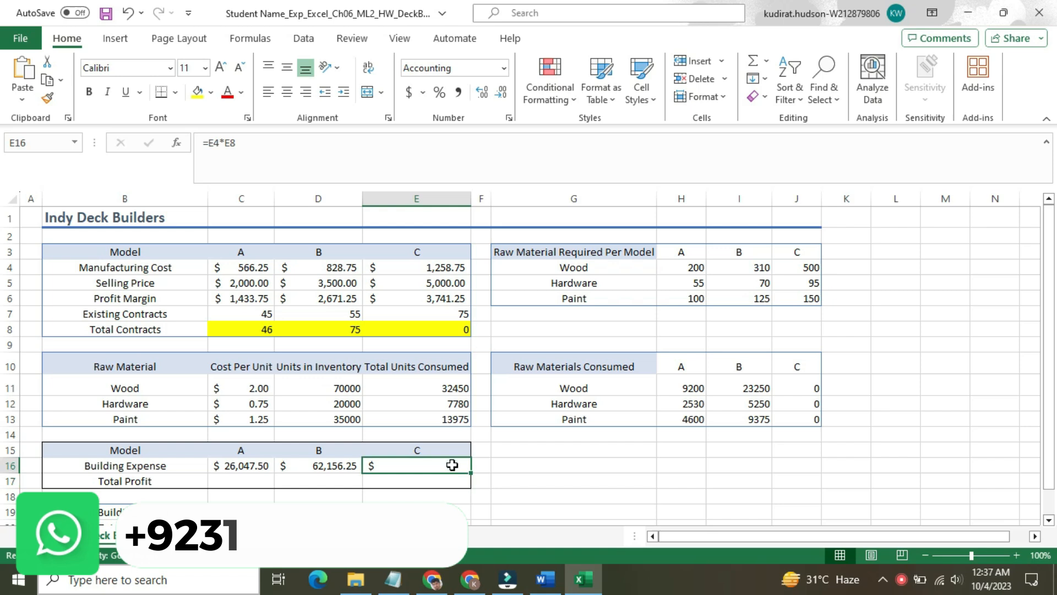
Set model C's total contracts in cell E8 to 75.
click(423, 326)
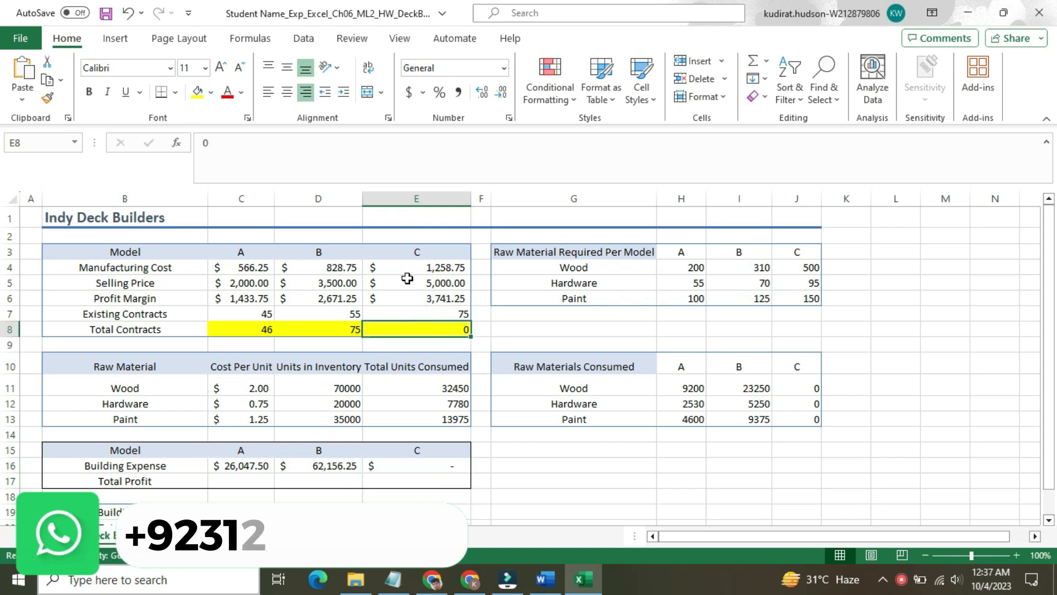
click(358, 169)
key(BackSpace)
text(75)
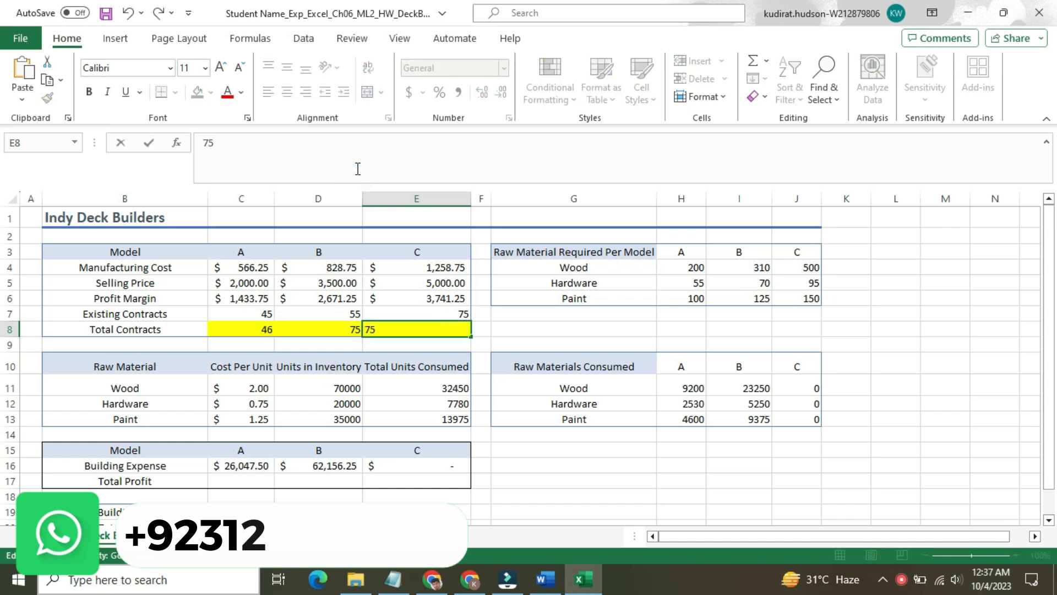
key(Return)
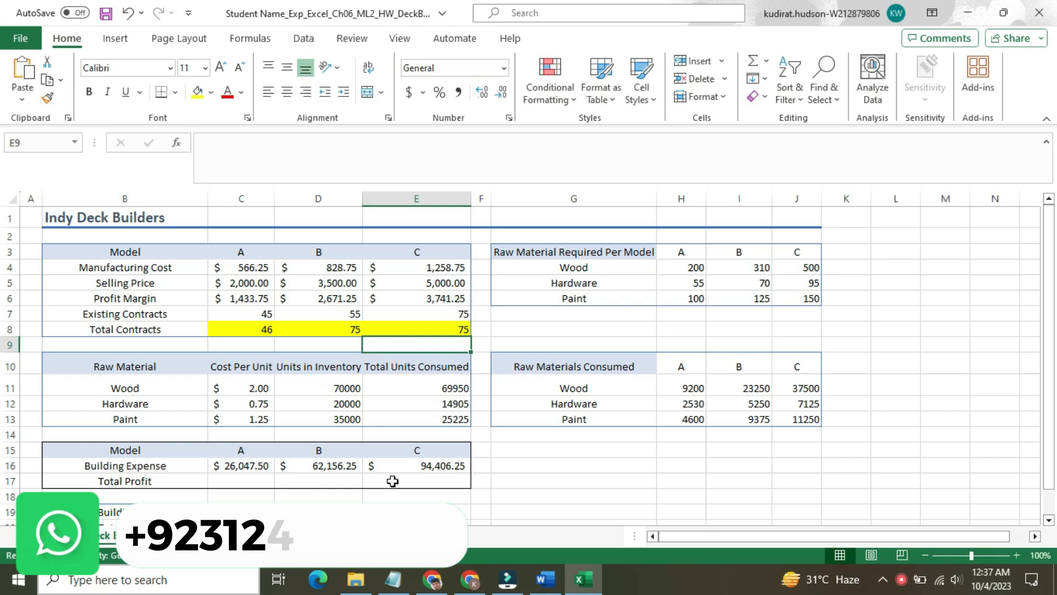
Switch to the Word instructions, reduce the step 2 instruction text to 9 pt and remove its yellow highlight.
click(537, 578)
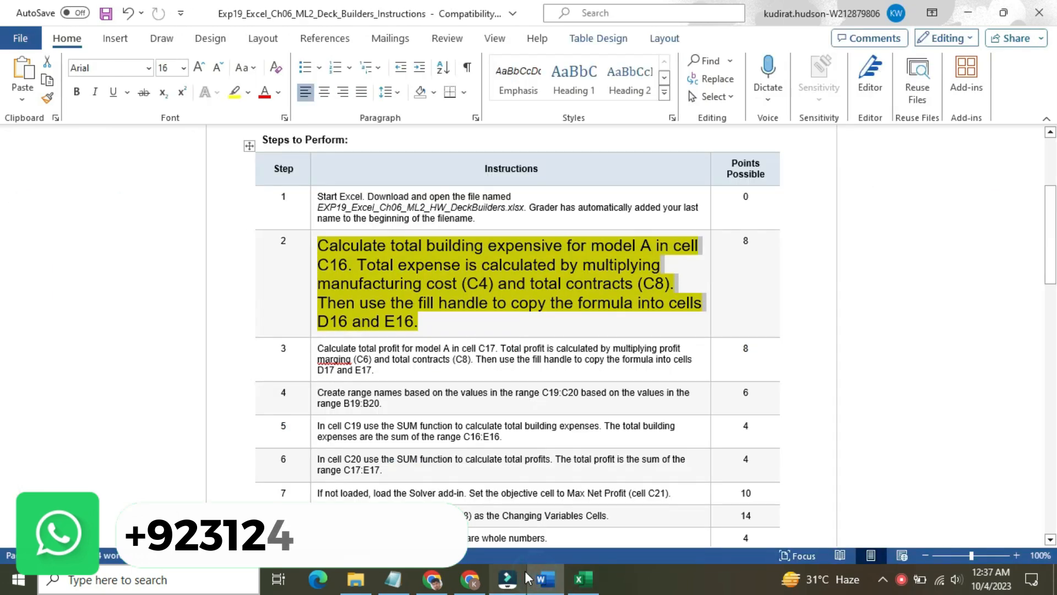
click(582, 578)
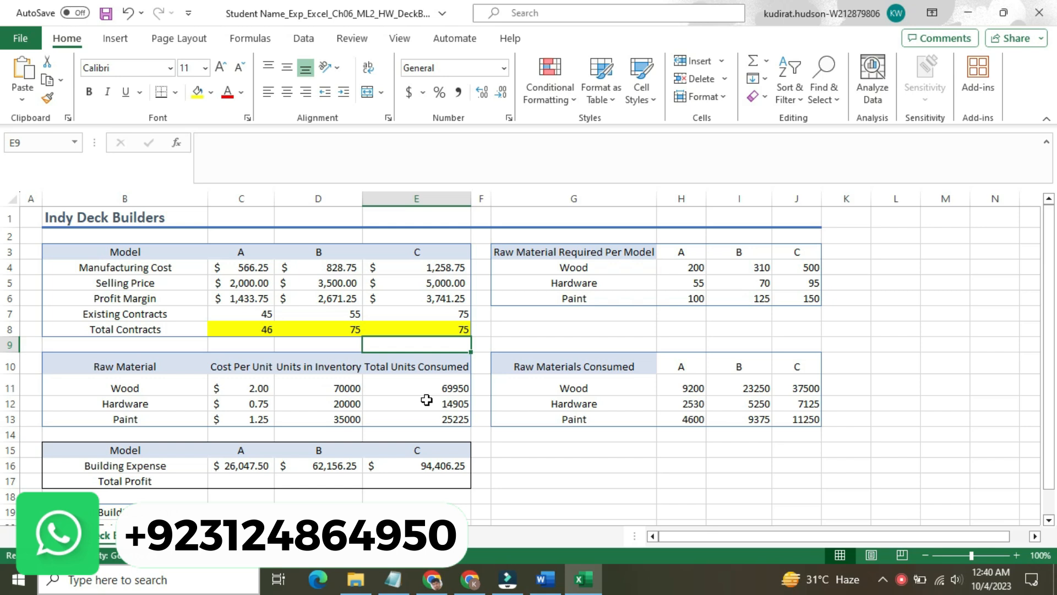
click(545, 579)
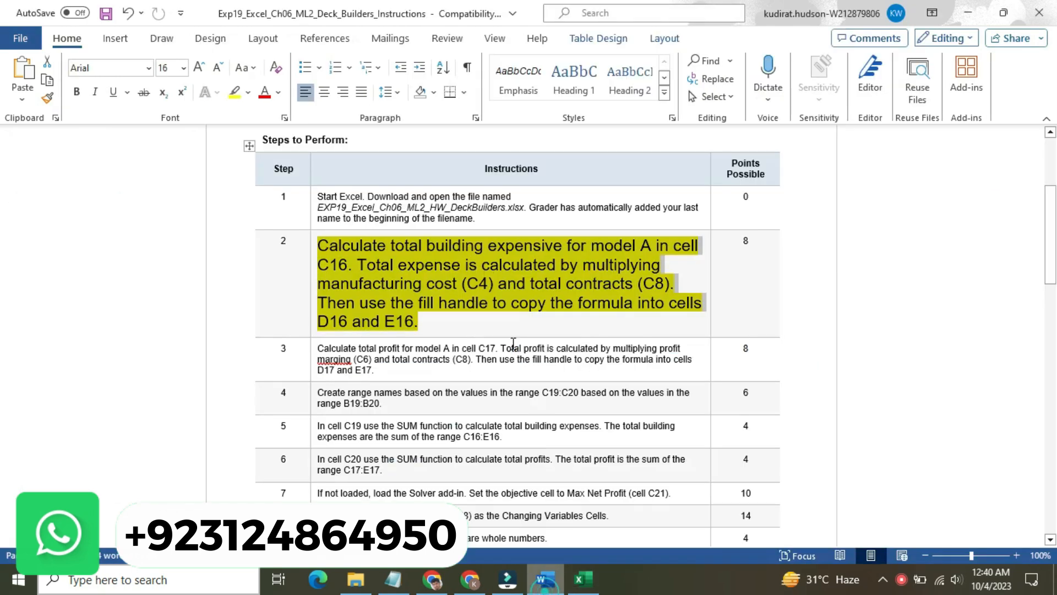
click(319, 276)
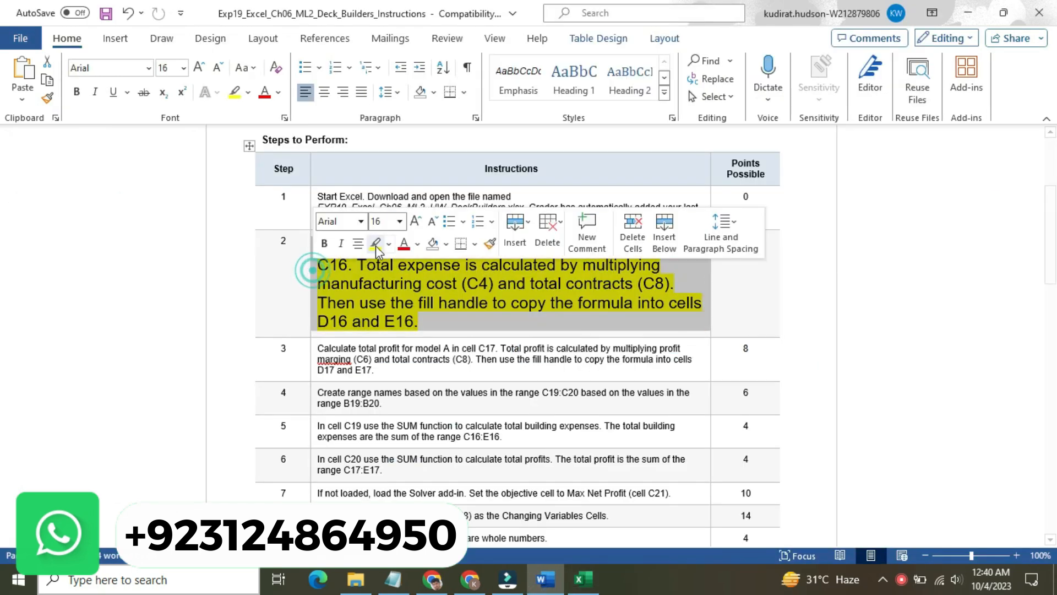
click(399, 221)
click(382, 259)
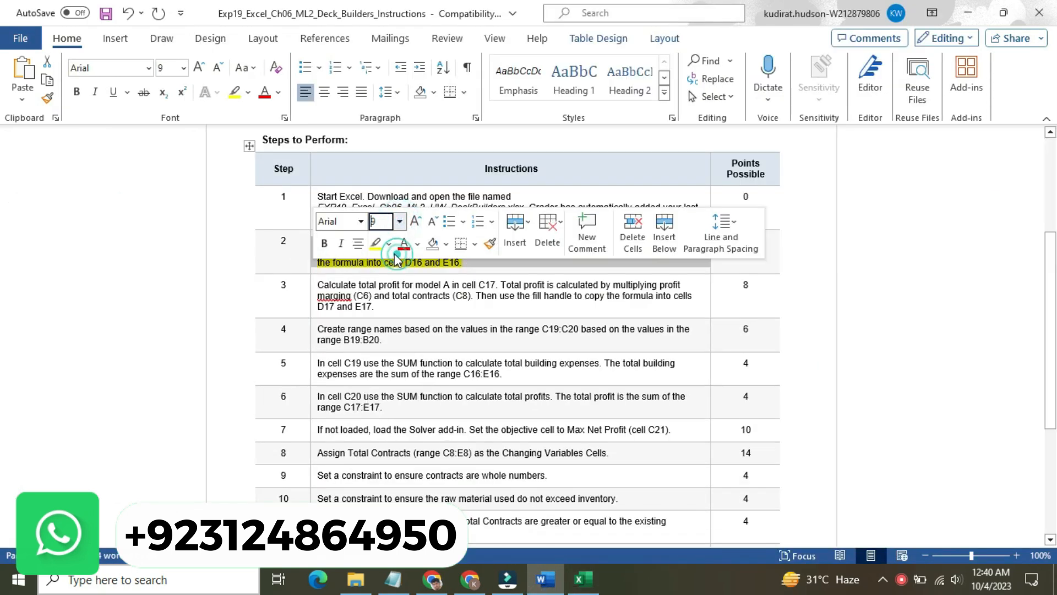
click(388, 244)
click(411, 336)
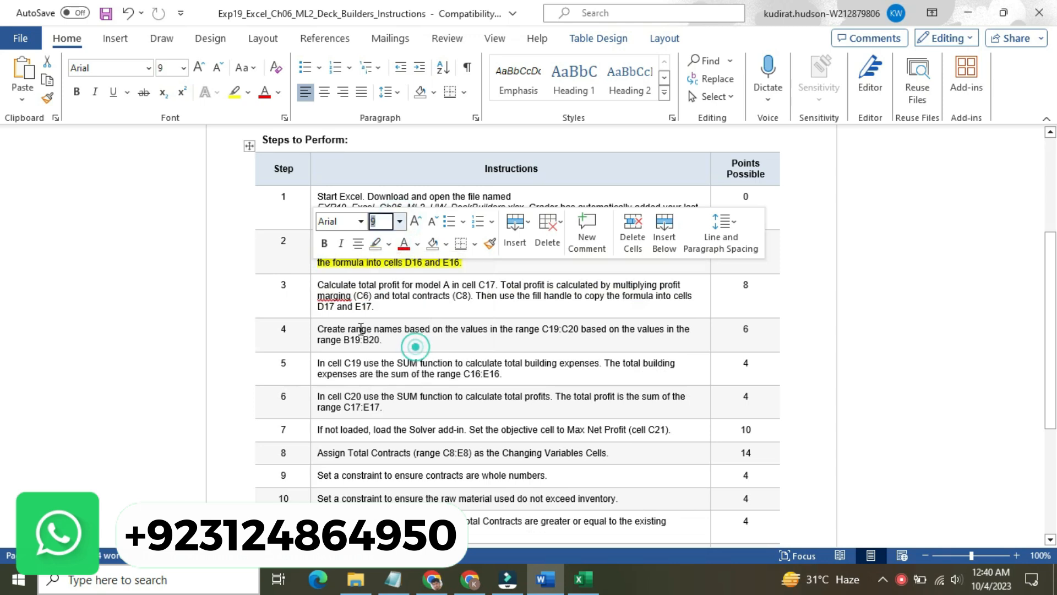
Enlarge the step 3 instruction text to 16 pt and highlight it in yellow.
click(314, 295)
click(401, 243)
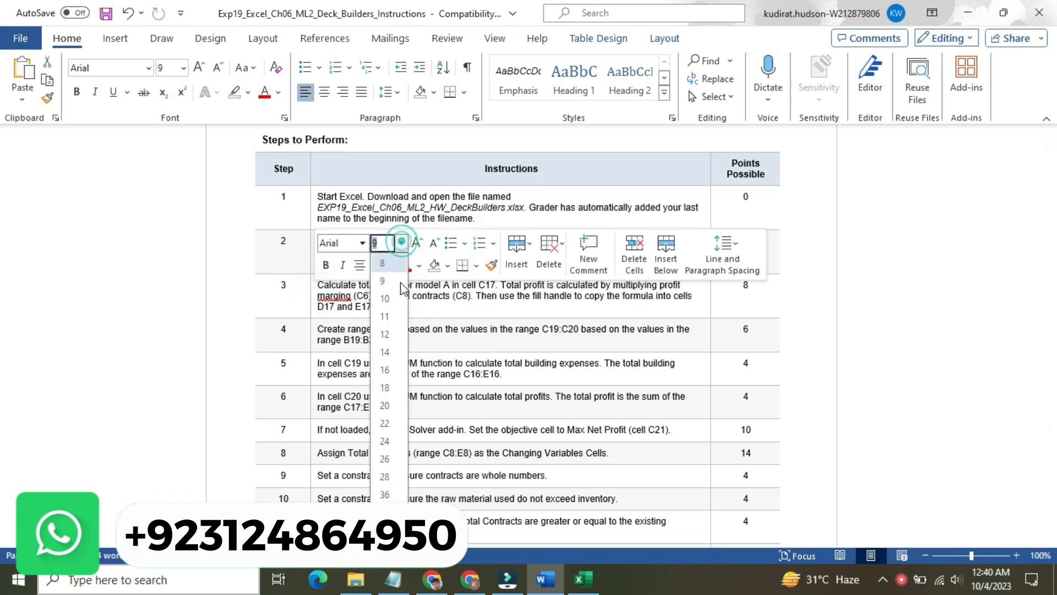
click(385, 370)
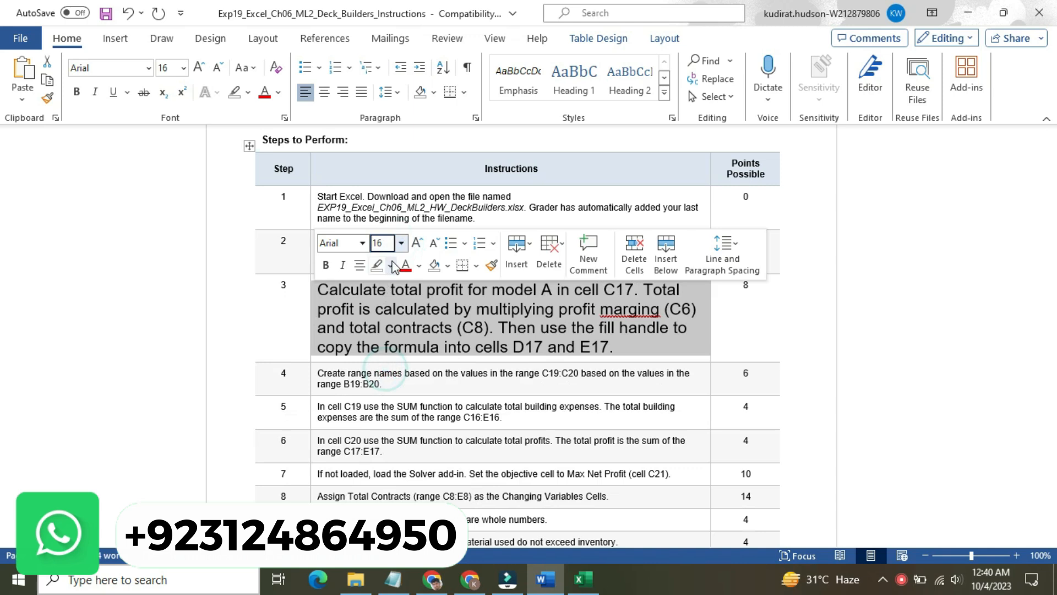
click(389, 265)
click(381, 288)
click(338, 291)
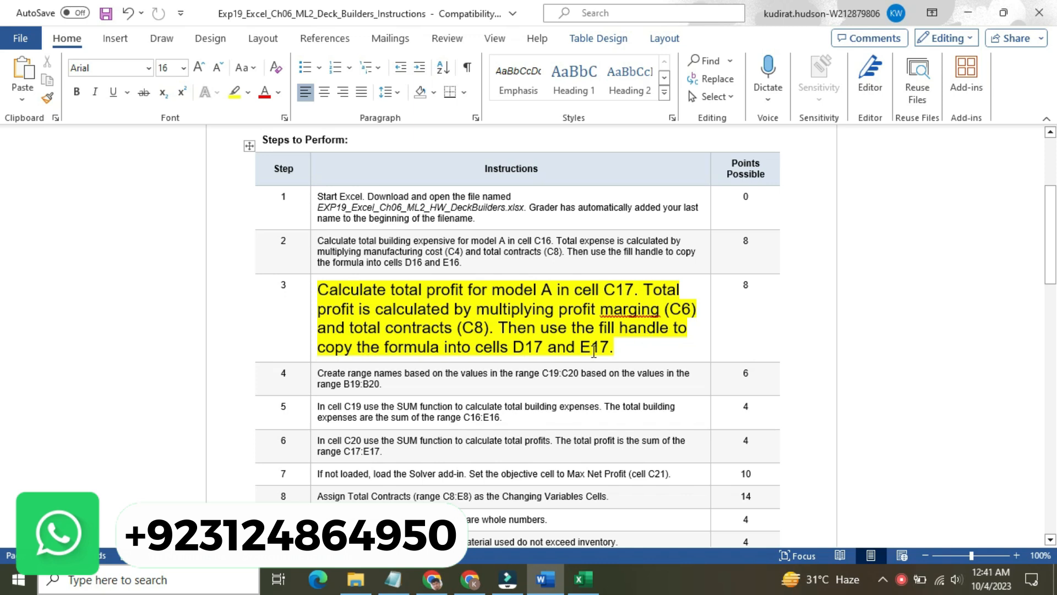
Switch to the Excel workbook and enter the formula =C6*C8 in cell C17 to calculate model A's total profit.
mouse_move(583, 584)
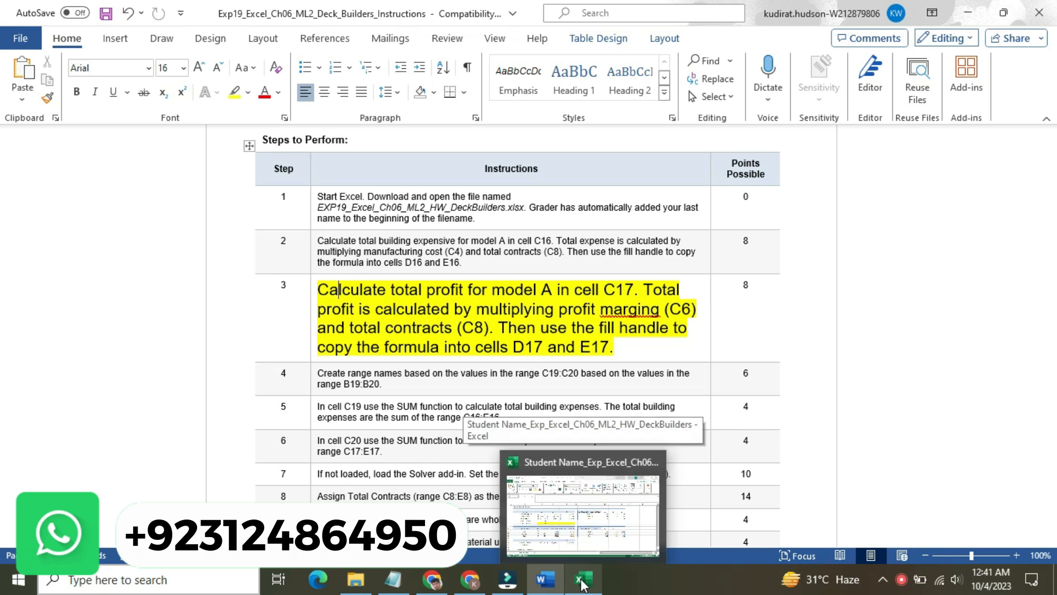
click(583, 583)
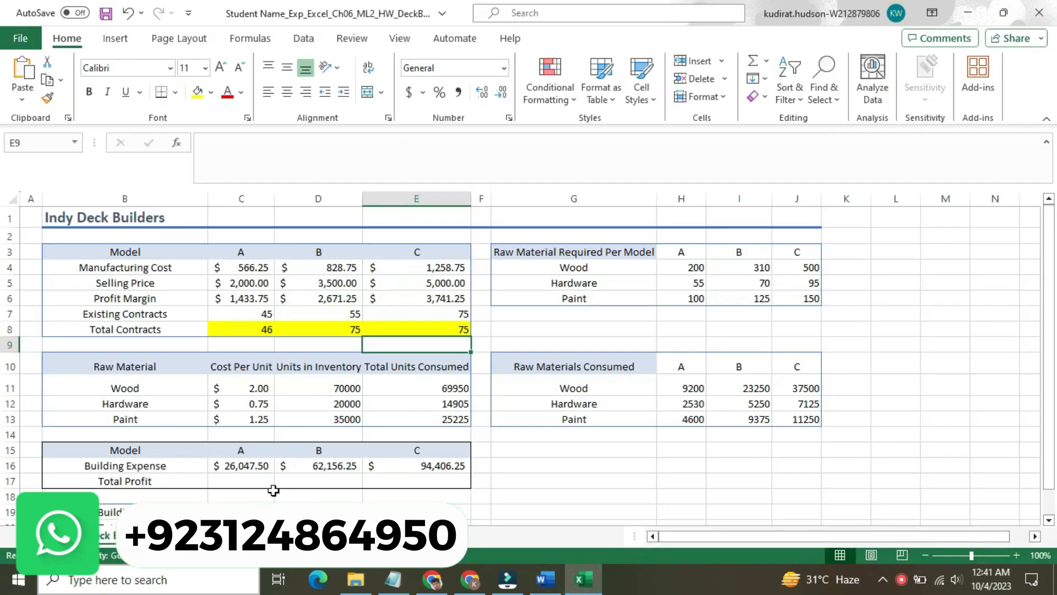
click(242, 479)
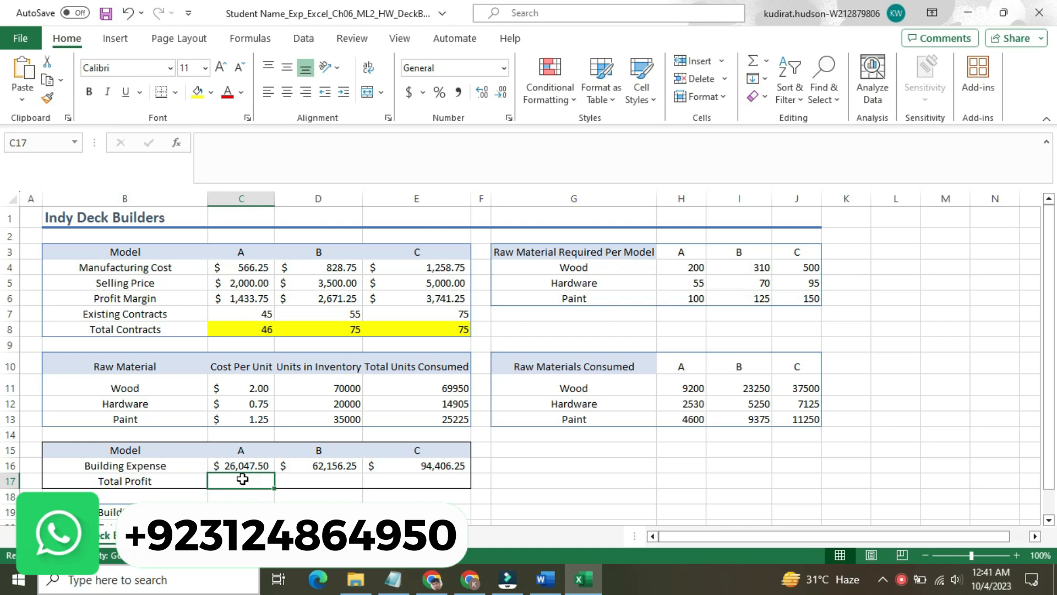
text(=)
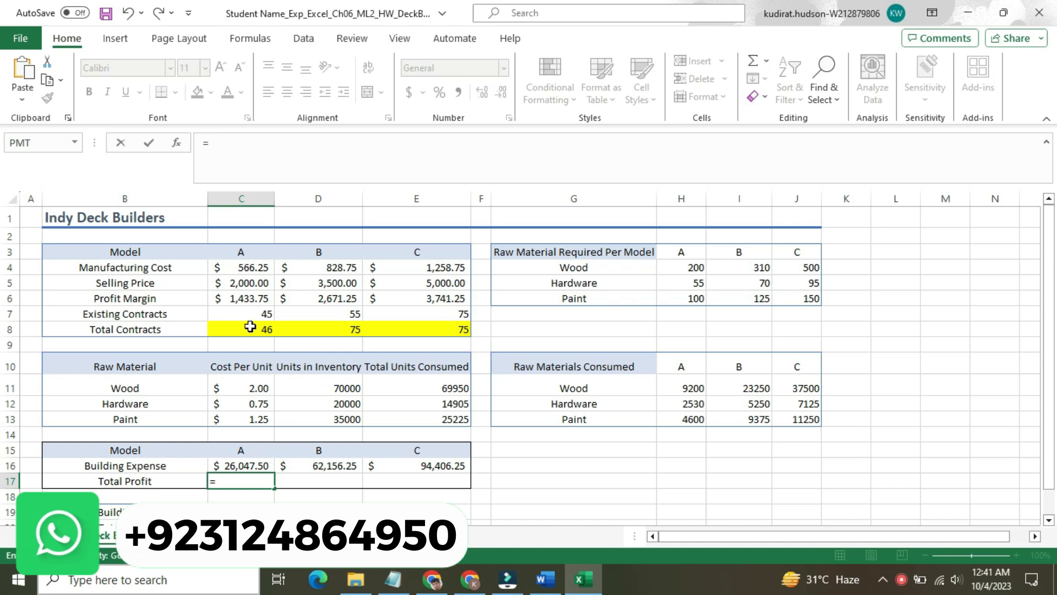
click(252, 296)
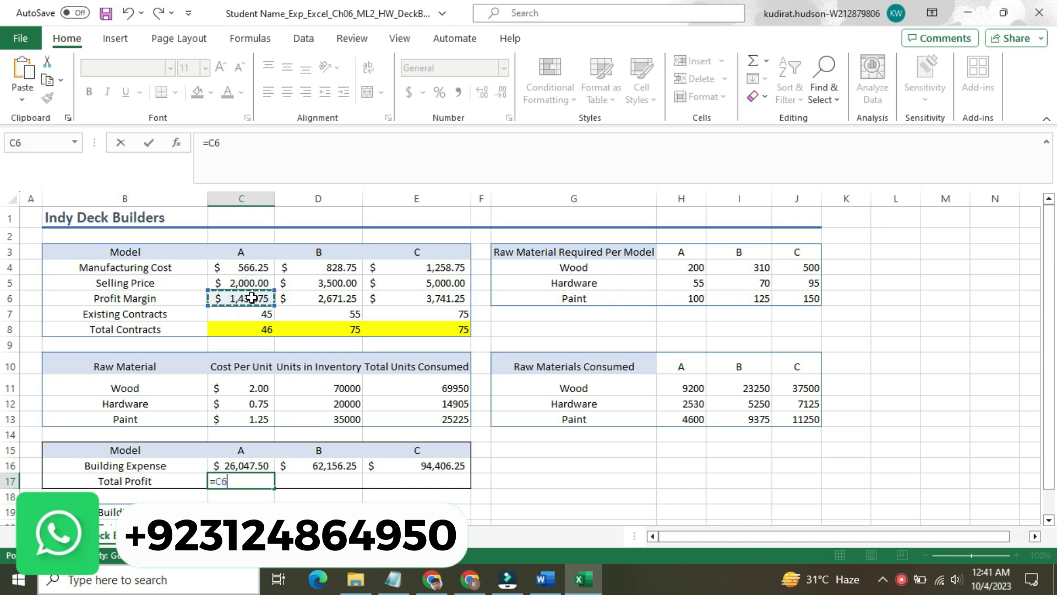
text(*)
click(251, 329)
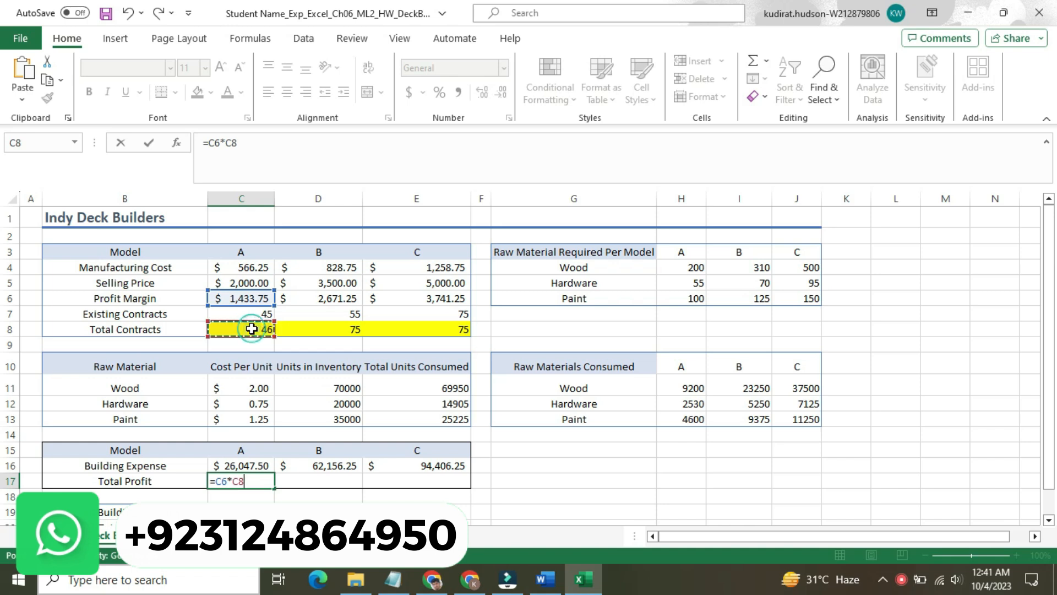
key(Return)
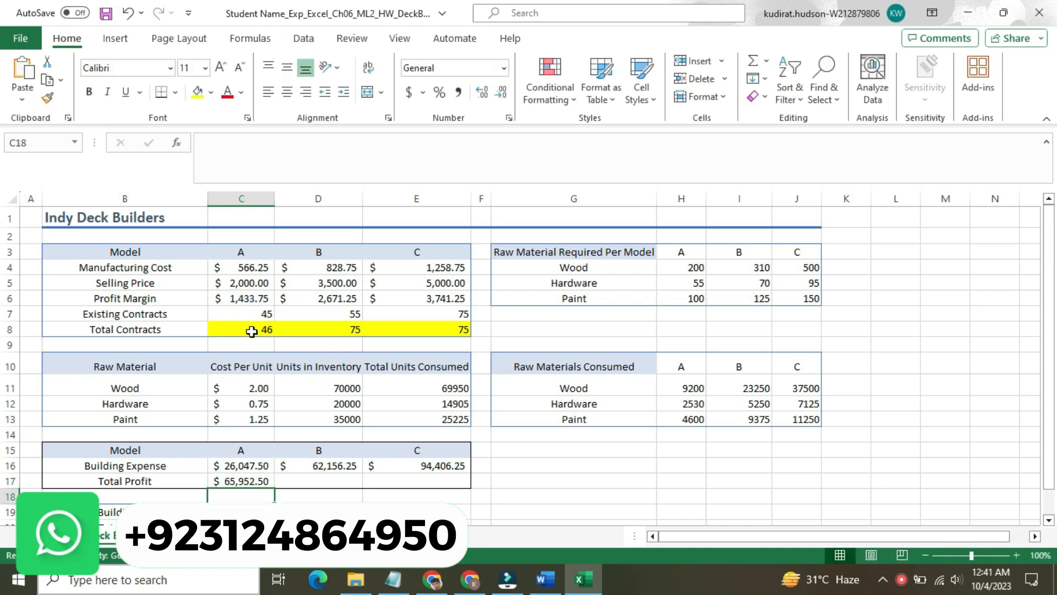
Copy the total profit formula from cell C17 into D17 and E17 with the fill handle.
click(252, 480)
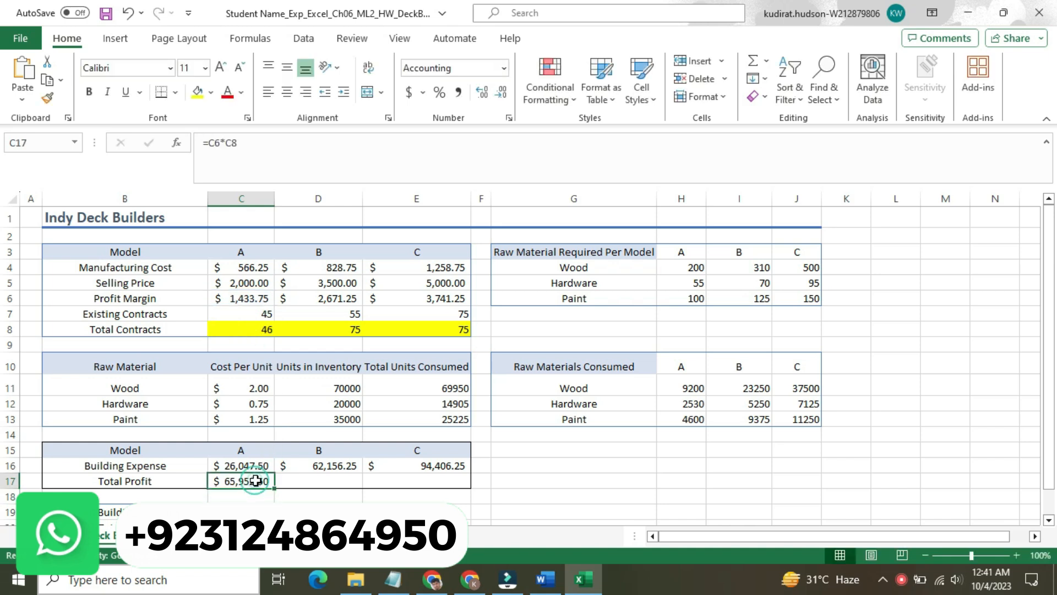
drag(274, 486, 430, 484)
click(498, 473)
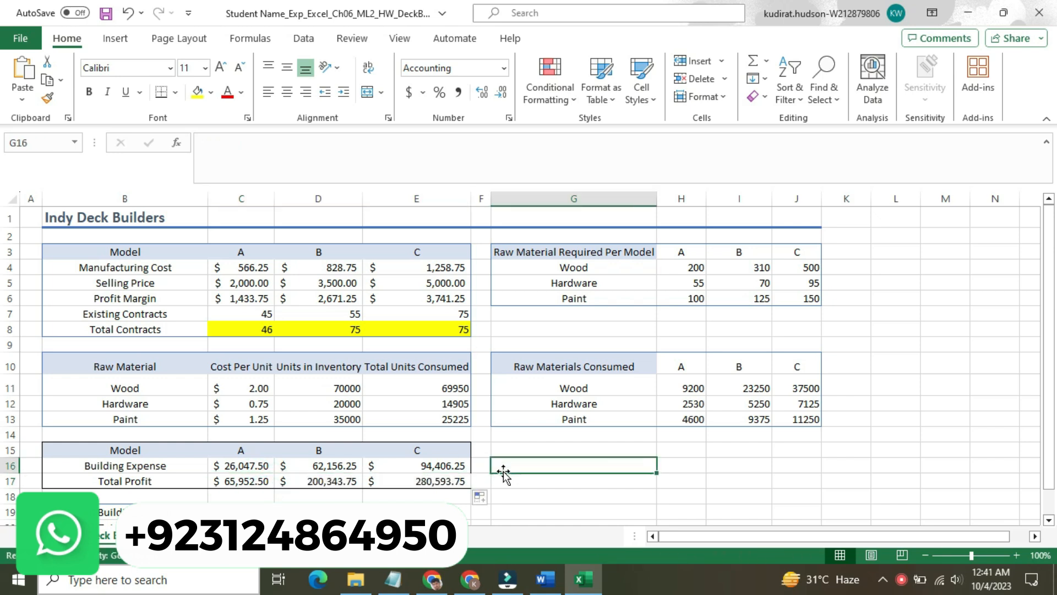
Switch to the Word instructions, reduce the step 3 instruction text to 9 pt and remove its yellow highlight.
click(562, 583)
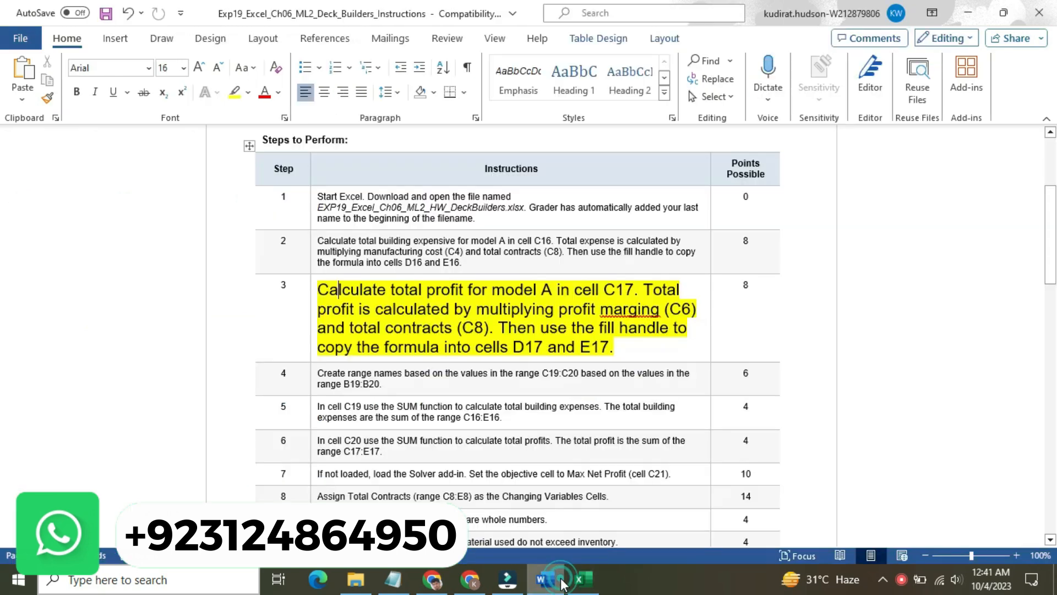
click(322, 314)
click(401, 274)
click(392, 308)
click(387, 293)
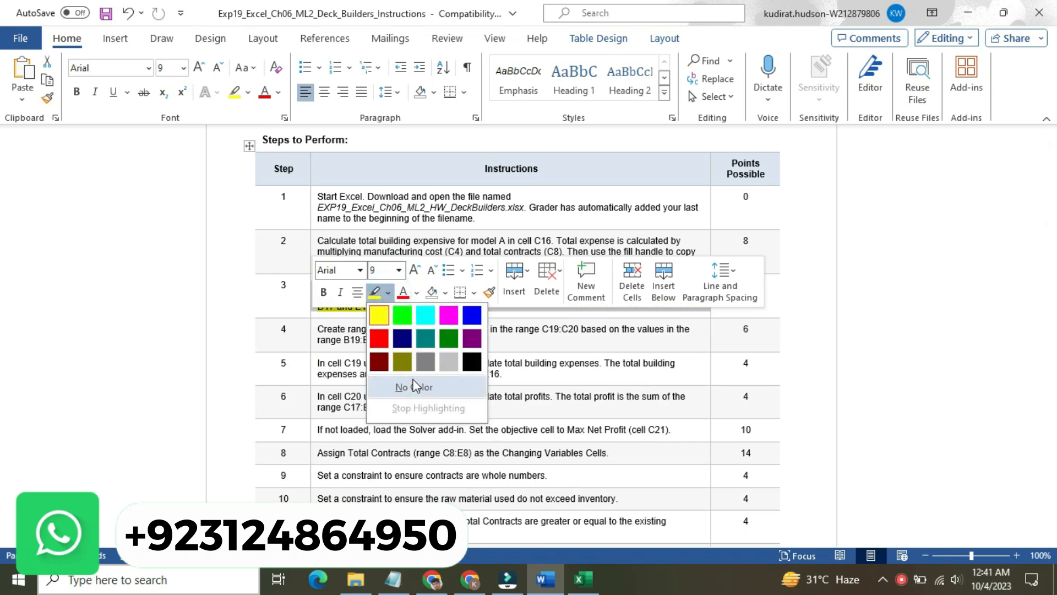
click(413, 386)
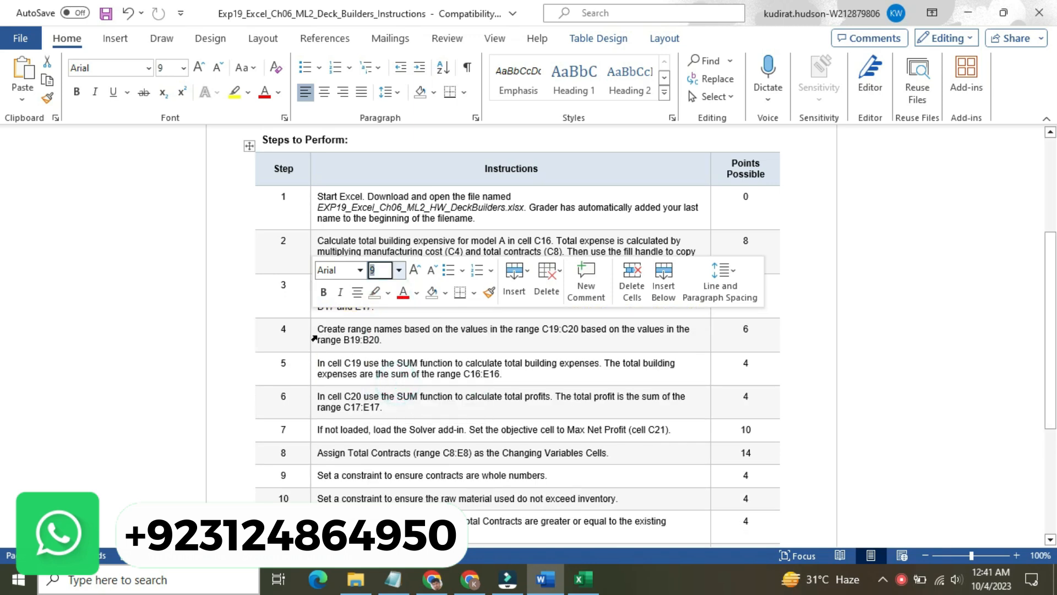
Enlarge the step 4 instruction text to 16 pt and highlight it in yellow.
click(314, 334)
click(403, 284)
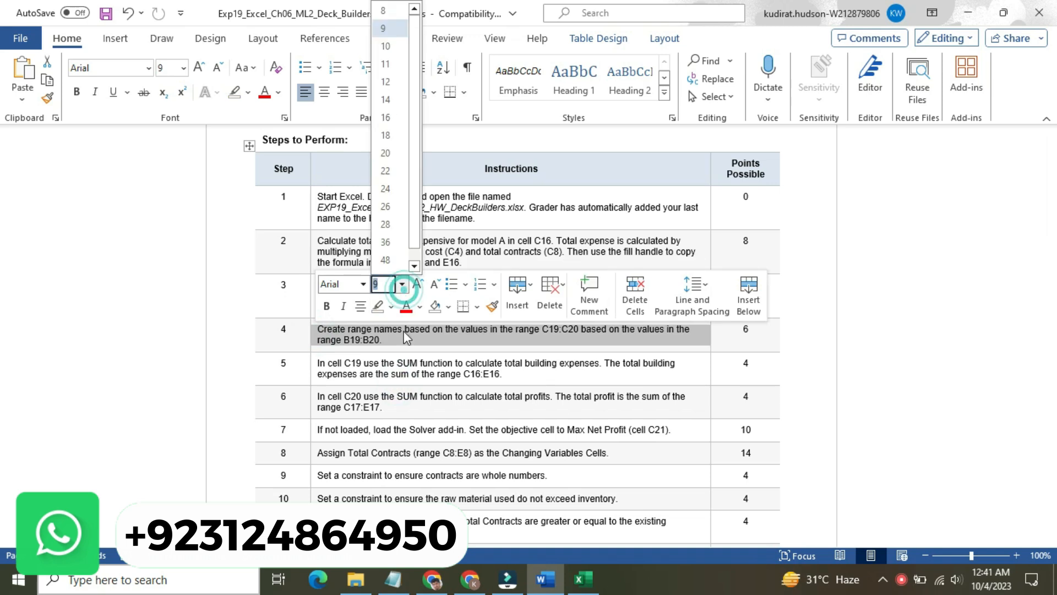
click(385, 118)
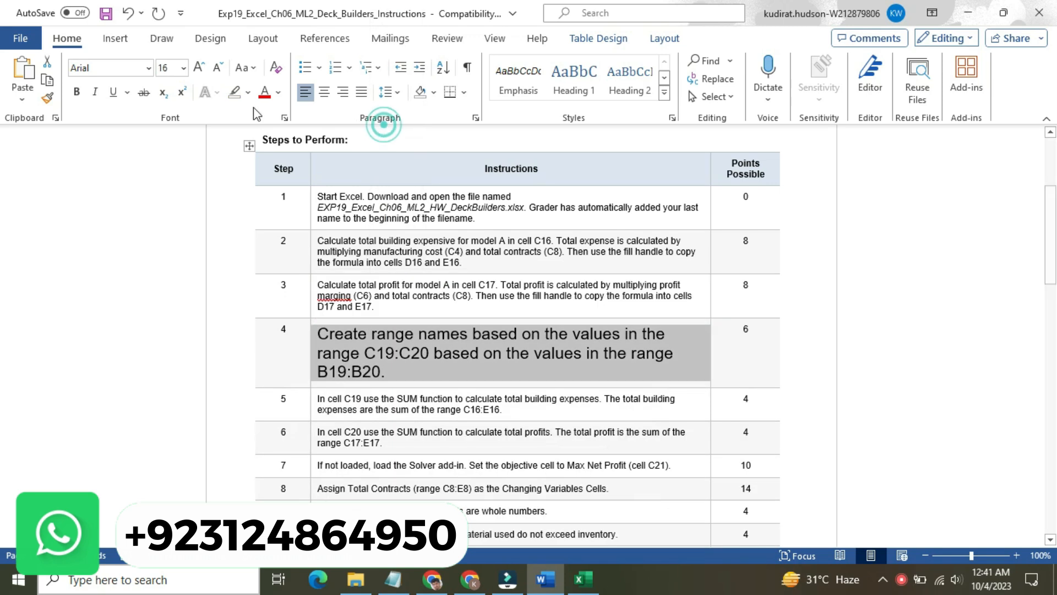
click(247, 93)
click(242, 117)
click(398, 281)
drag(1055, 231, 765, 260)
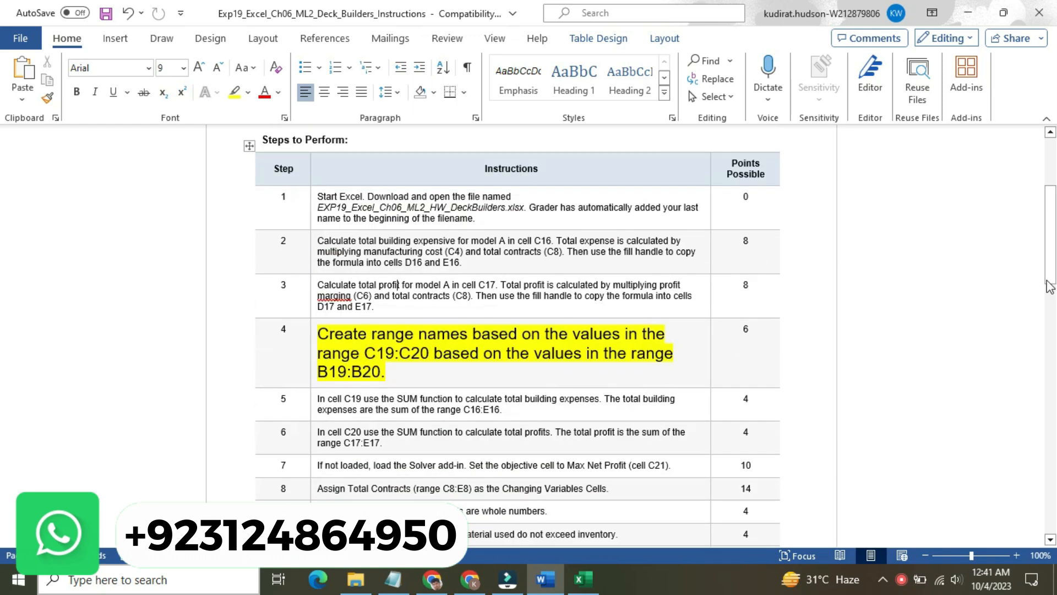
drag(1056, 259, 1055, 292)
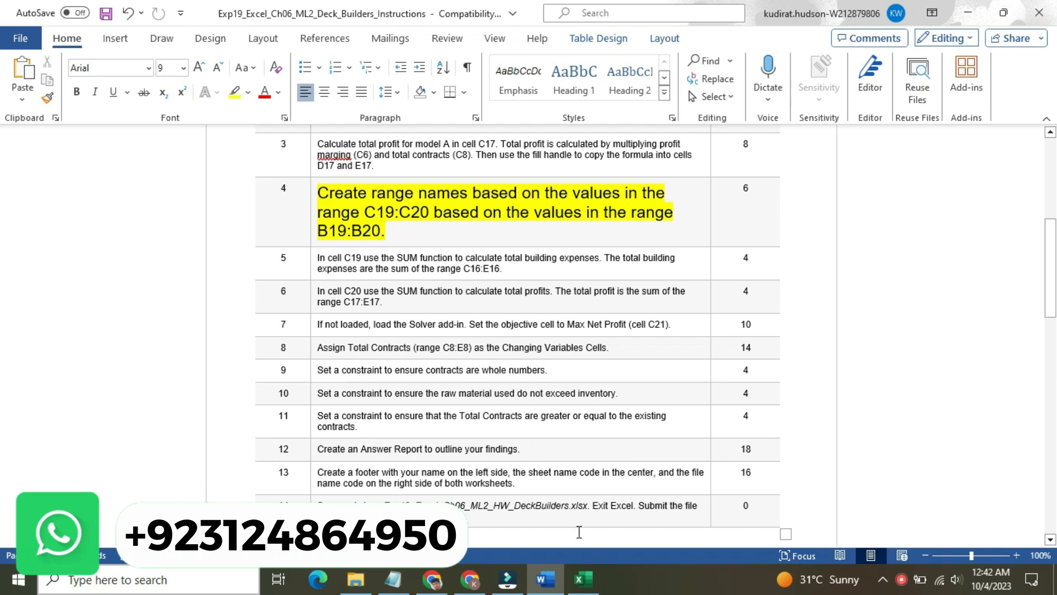
Switch to the Excel workbook and try to name the range C19:C20 "Total Profit".
click(583, 578)
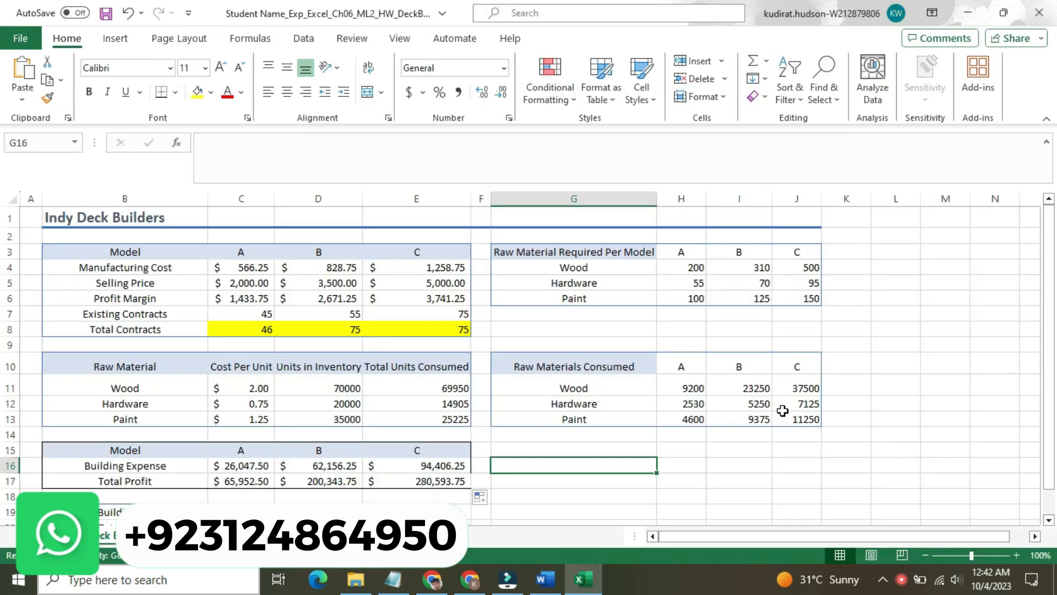
drag(1051, 300, 1050, 303)
drag(1055, 340, 1055, 362)
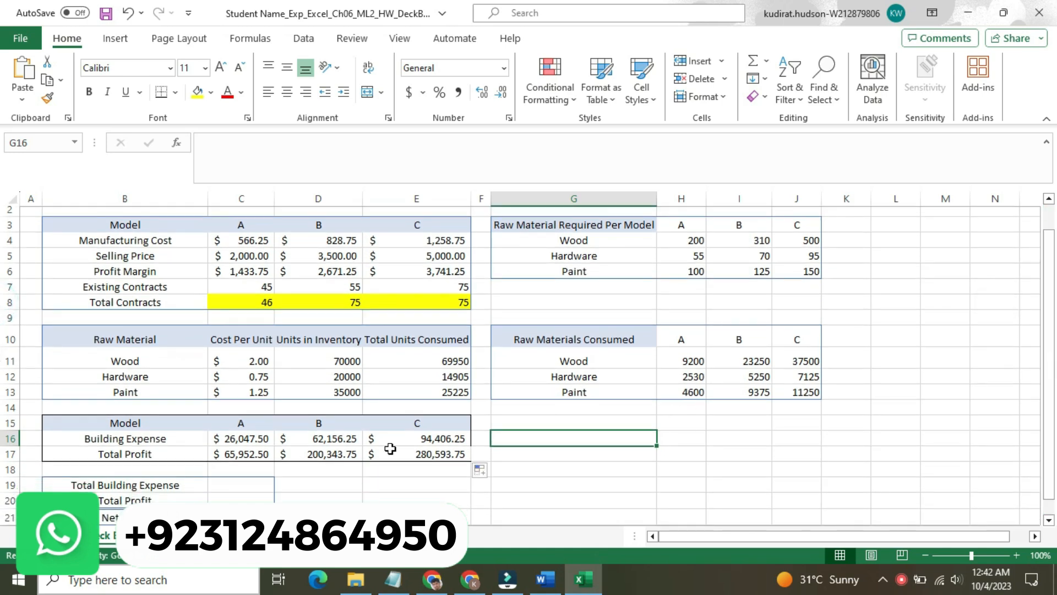
drag(244, 483, 245, 498)
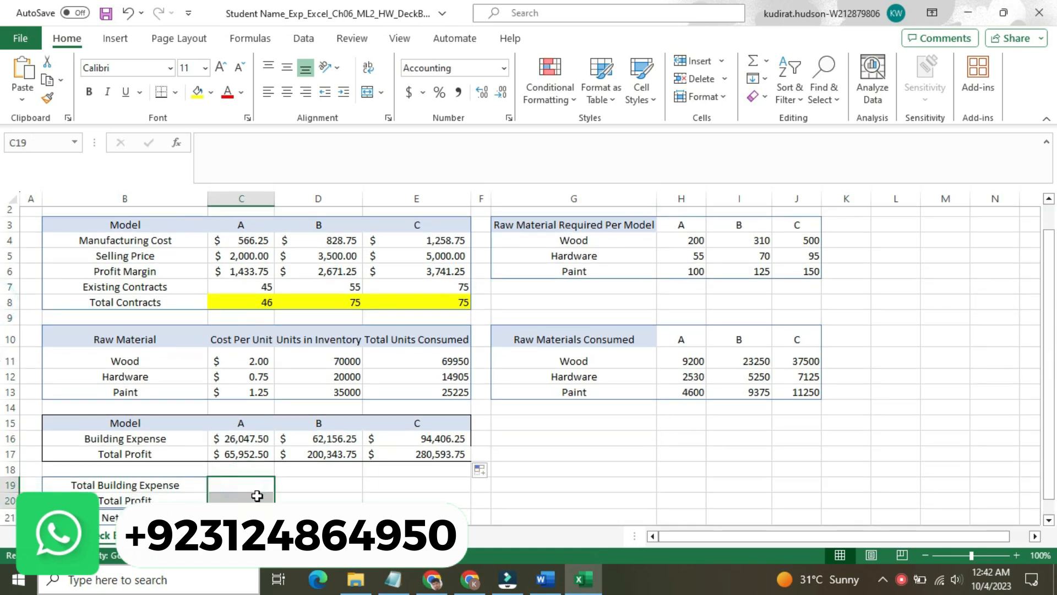
drag(179, 480, 184, 497)
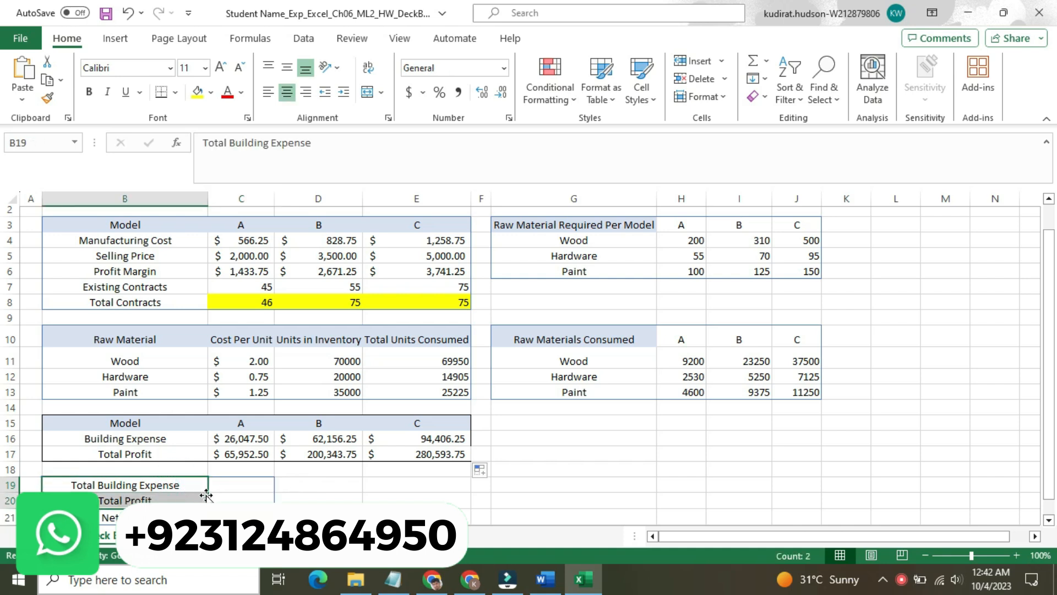
drag(237, 484, 237, 496)
click(44, 141)
key(BackSpace)
text(Tot)
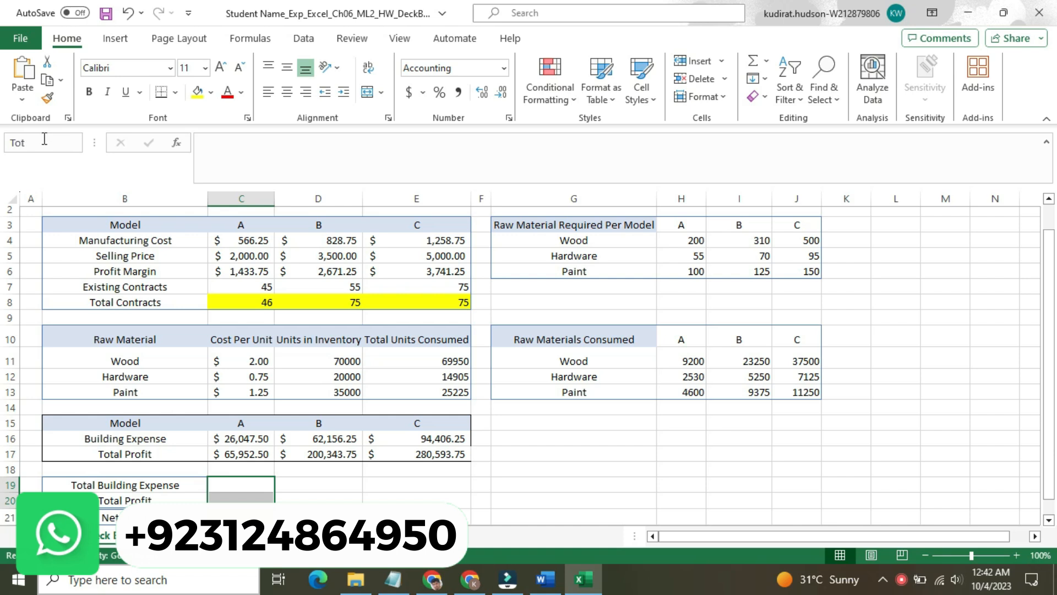
text(al Profit)
key(Return)
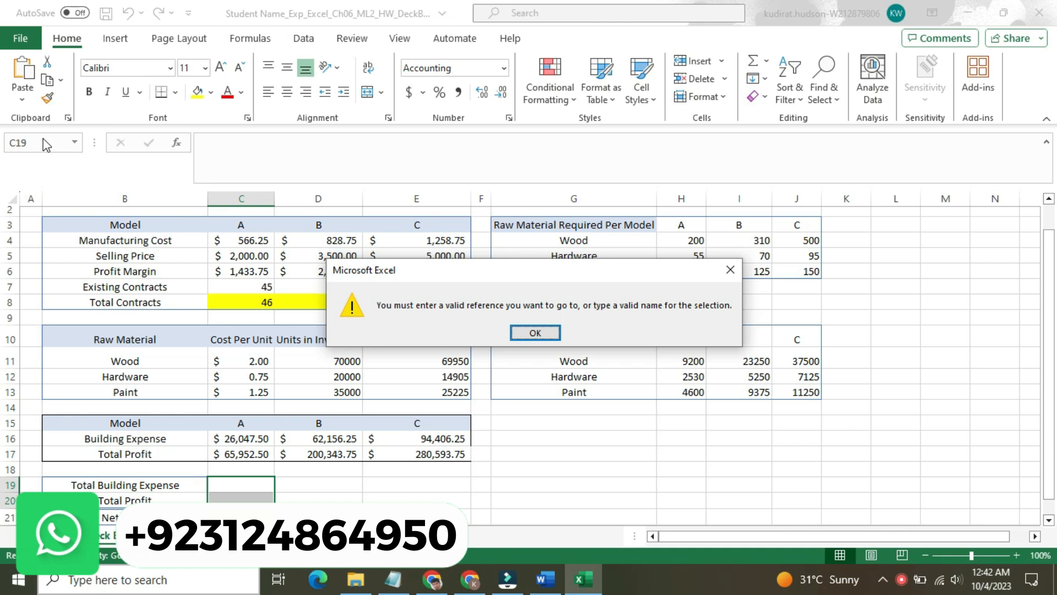
click(554, 334)
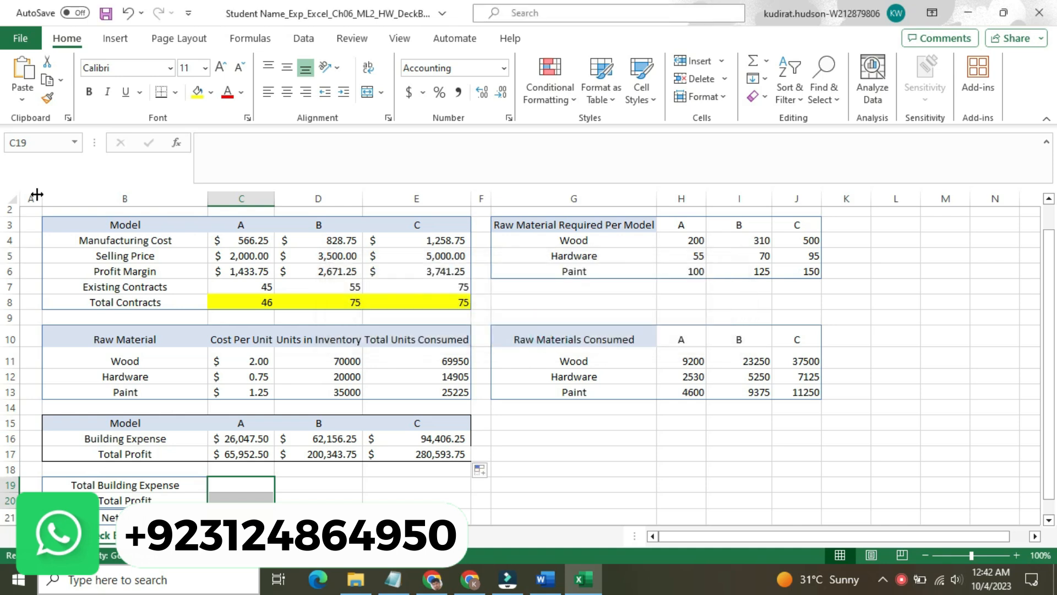
Try to name the range C19:C20 "Total Building Expense".
click(44, 142)
text(Total Bu)
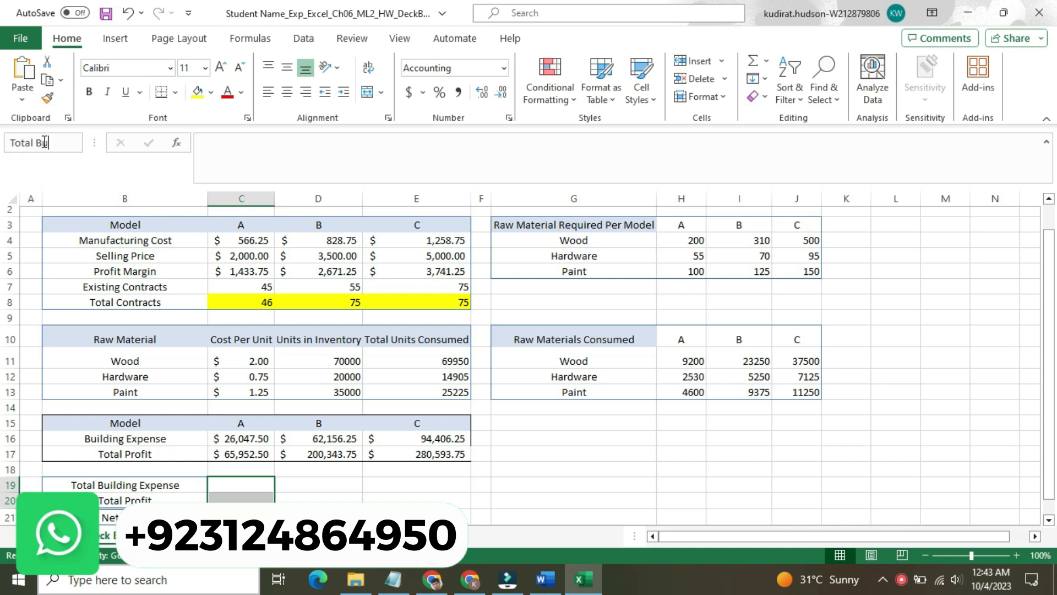
text(ildin)
text(g)
text( E)
text(x)
text(pens)
text(e)
key(Return)
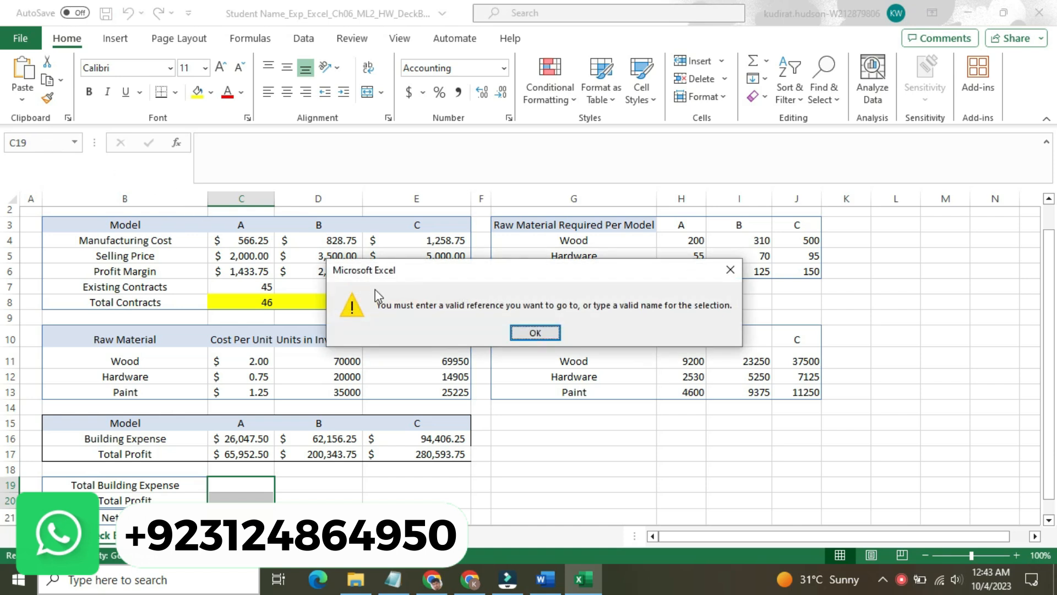
click(534, 334)
Try to assign a range name to the Total Profit cell C20 alone.
click(255, 499)
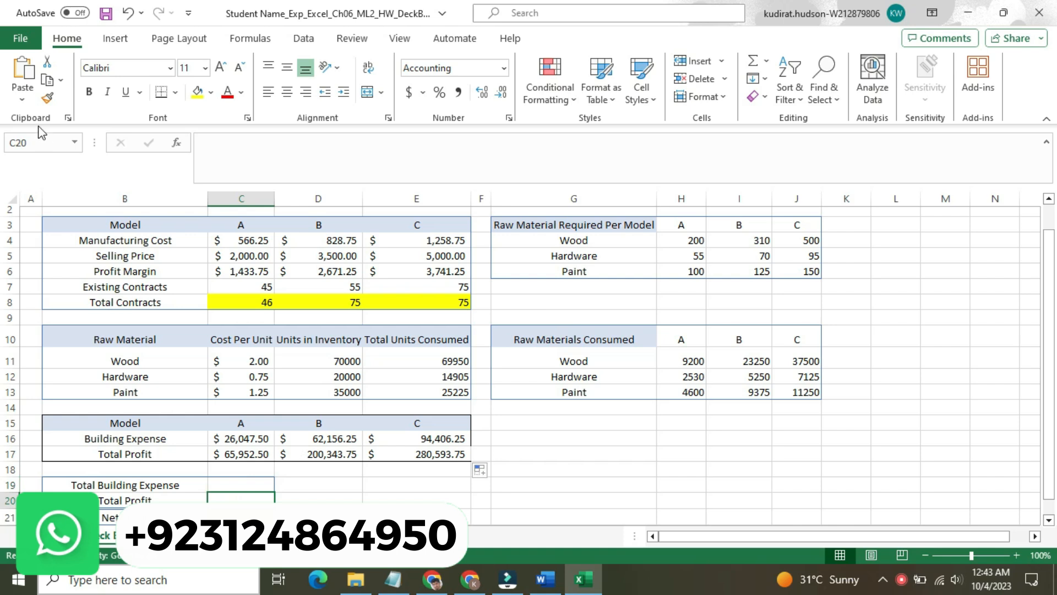
click(45, 141)
key(BackSpace)
key(Return)
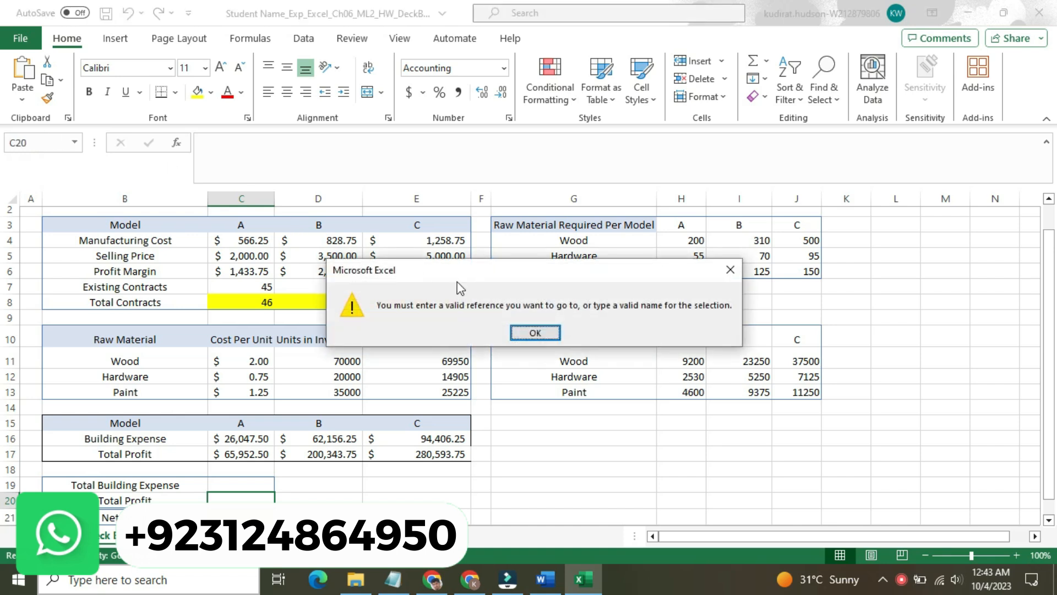
click(533, 334)
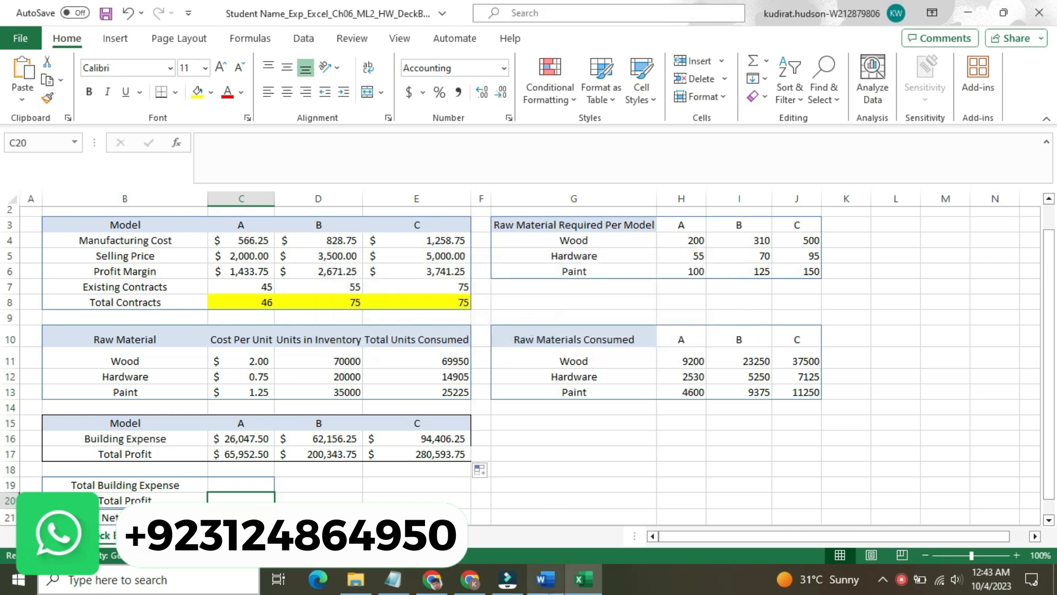
Switch to the Word instructions, reduce the step 4 instruction text to 9 pt and remove its yellow highlight.
click(549, 590)
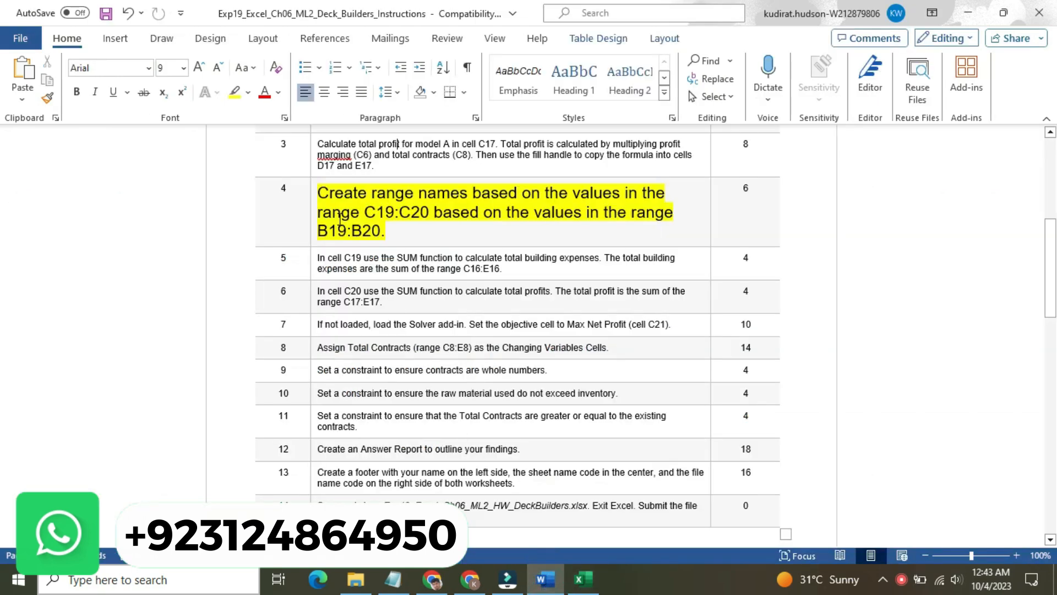
click(312, 205)
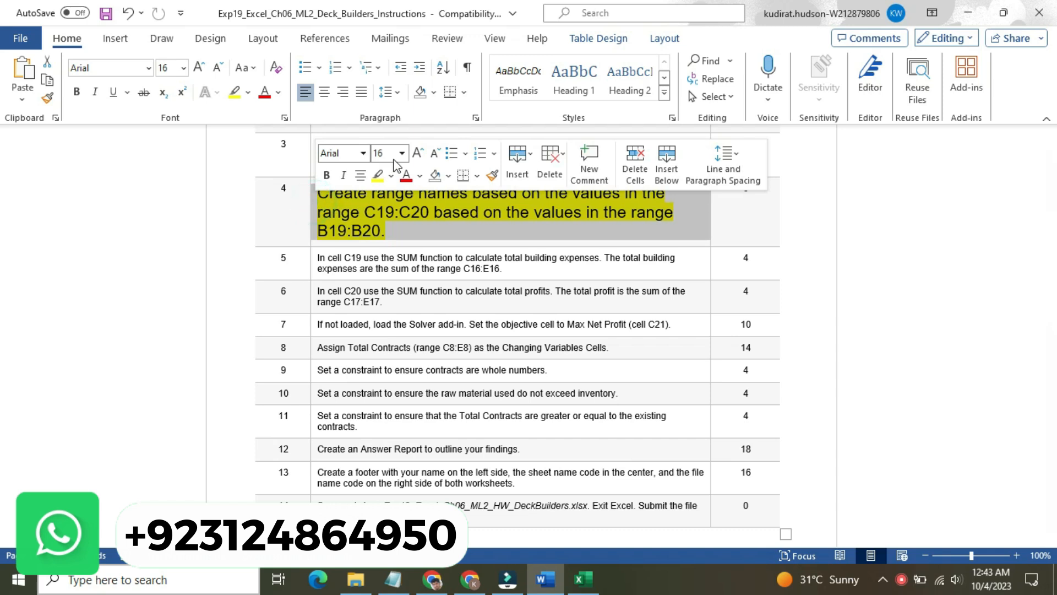
click(402, 153)
click(397, 190)
click(391, 176)
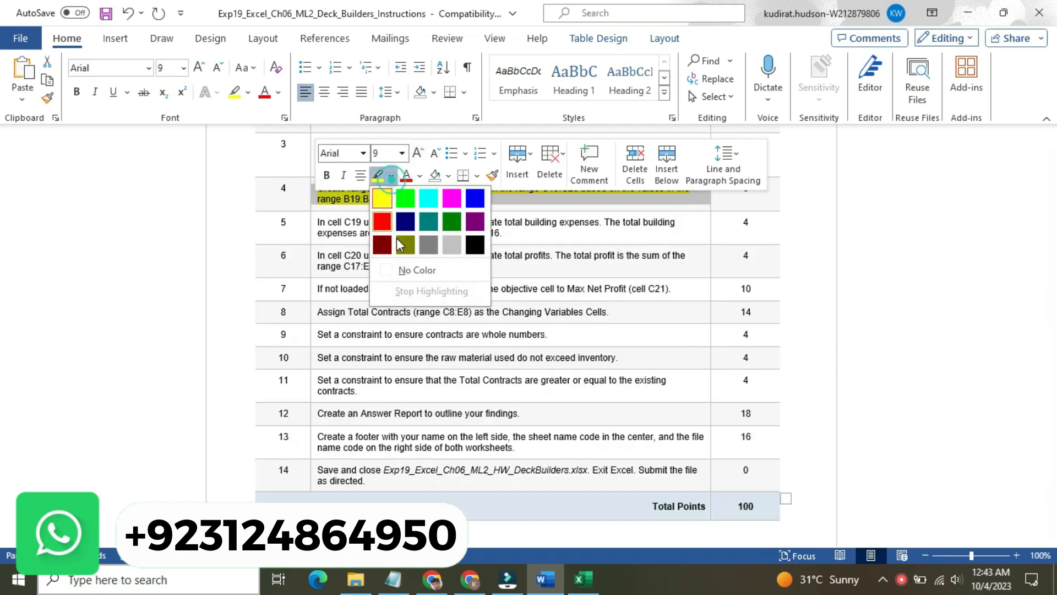
click(404, 266)
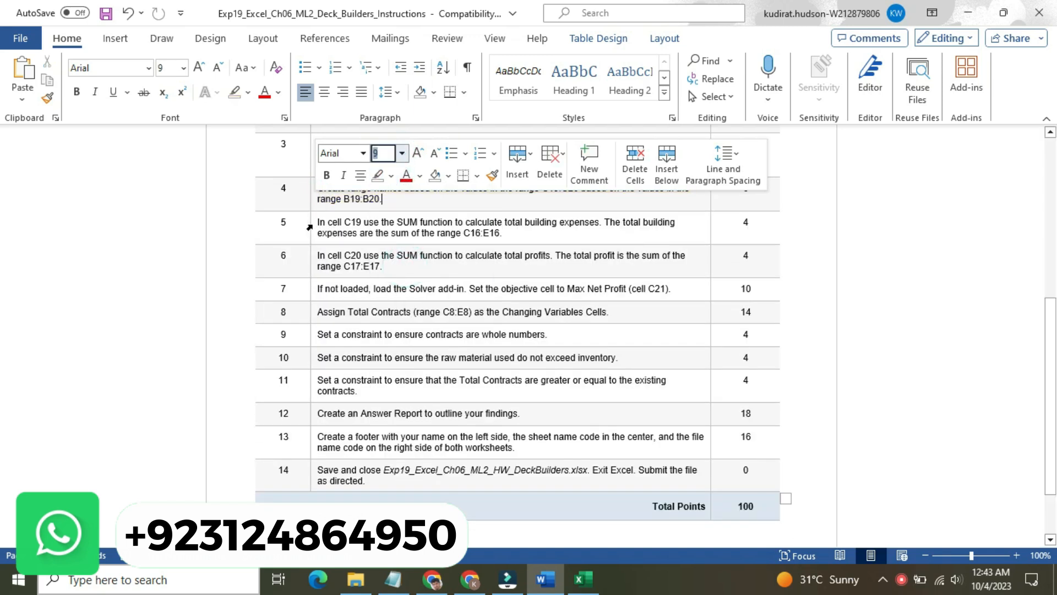
Enlarge the step 5 instruction text to 16 pt and highlight it in yellow.
click(309, 227)
click(402, 175)
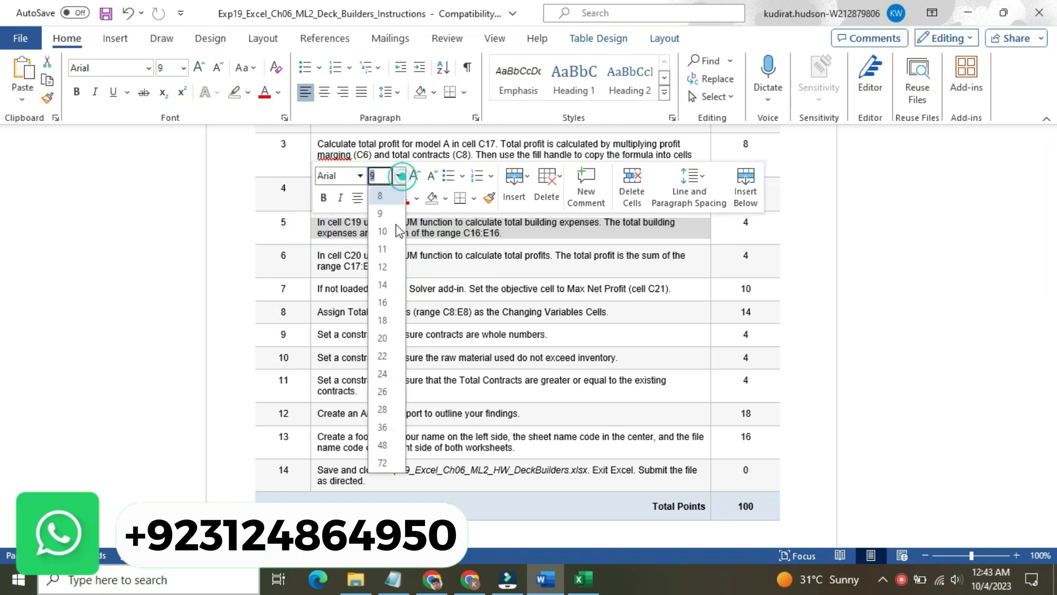
click(385, 301)
click(388, 200)
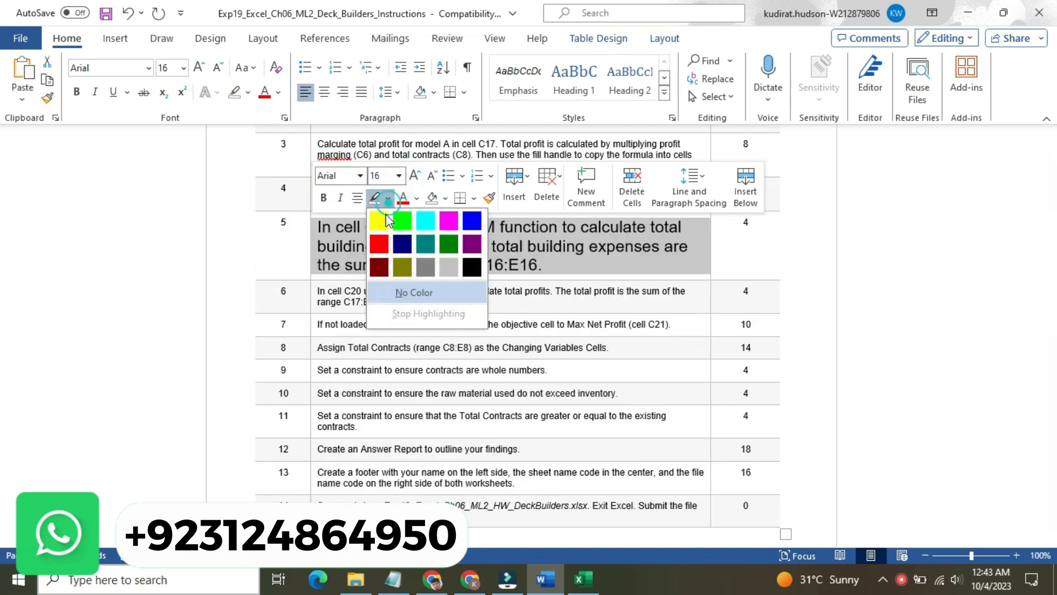
click(389, 220)
click(344, 227)
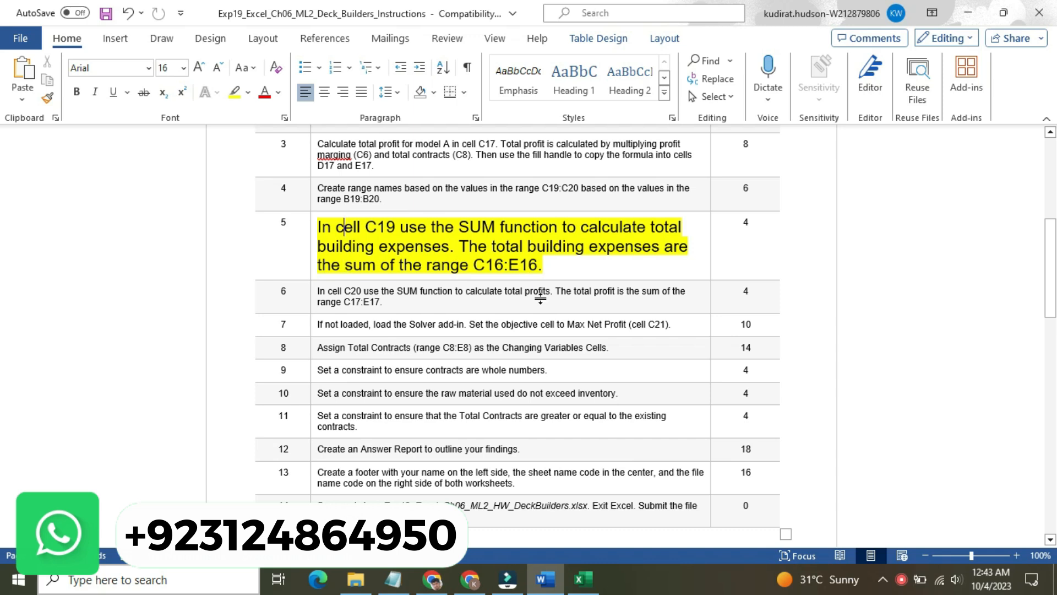
Switch to the Excel workbook and enter the formula =SUM(C6:E6) in the Total Building Expense cell C19.
click(583, 578)
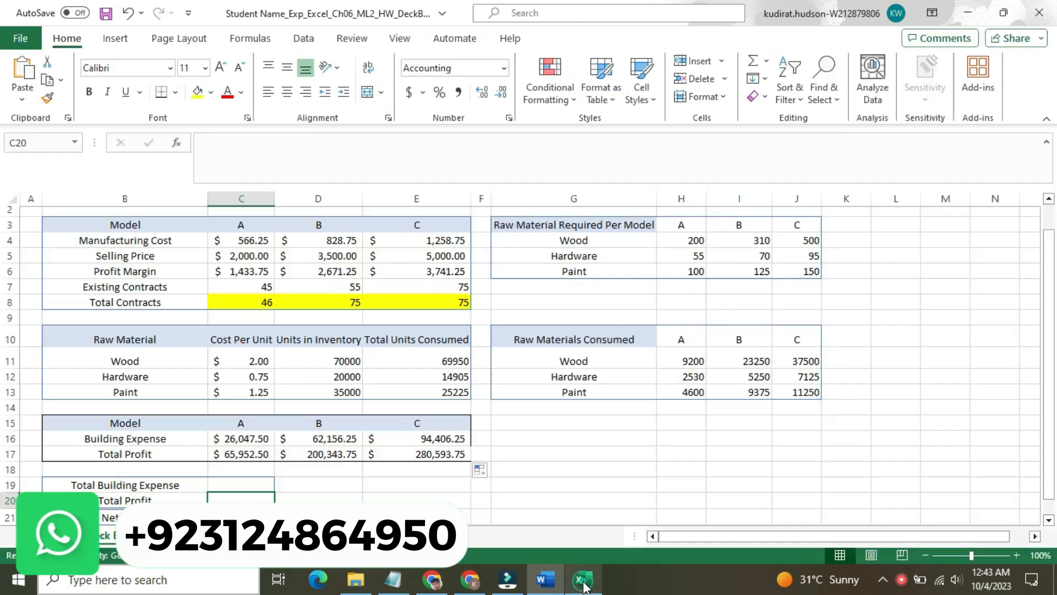
click(230, 481)
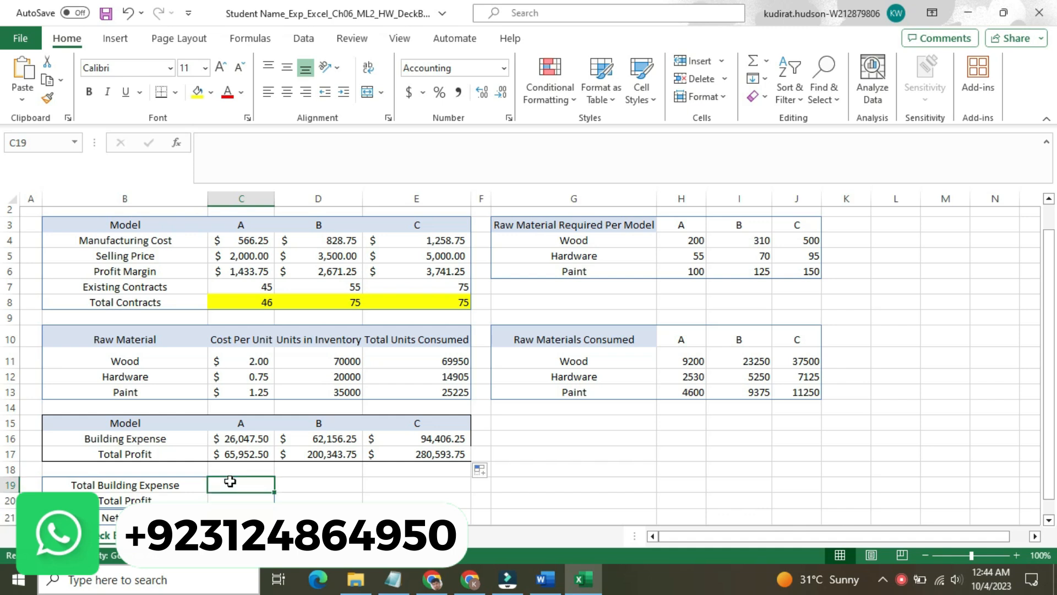
text(=)
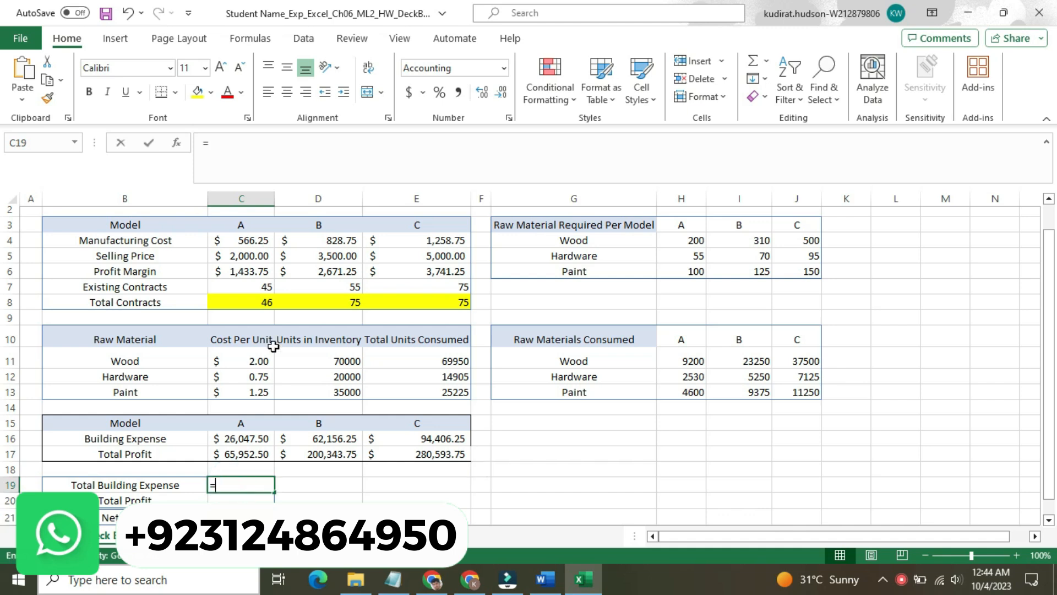
text(SUM()
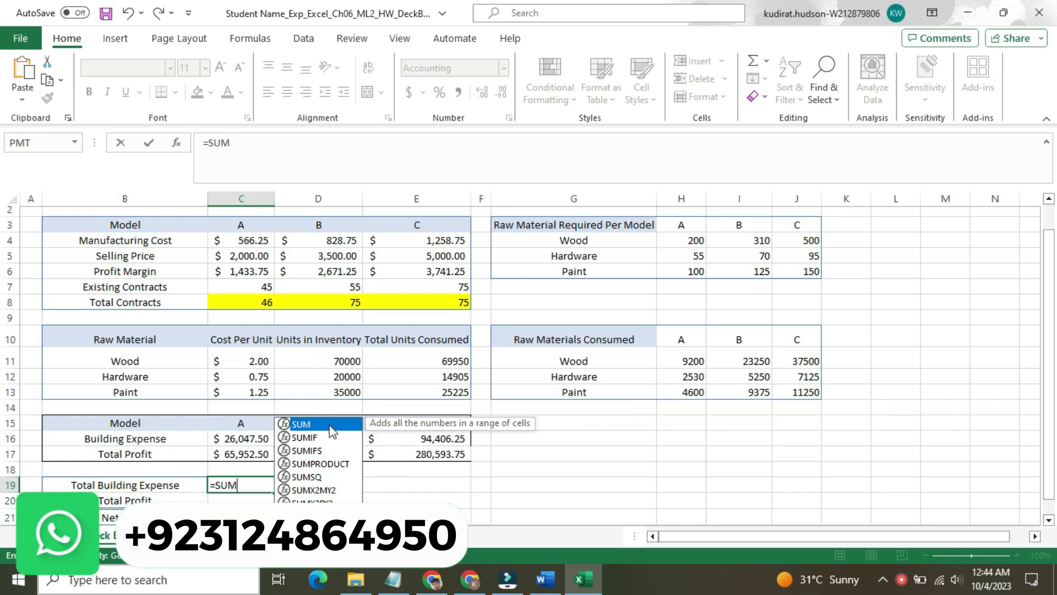
double_click(331, 426)
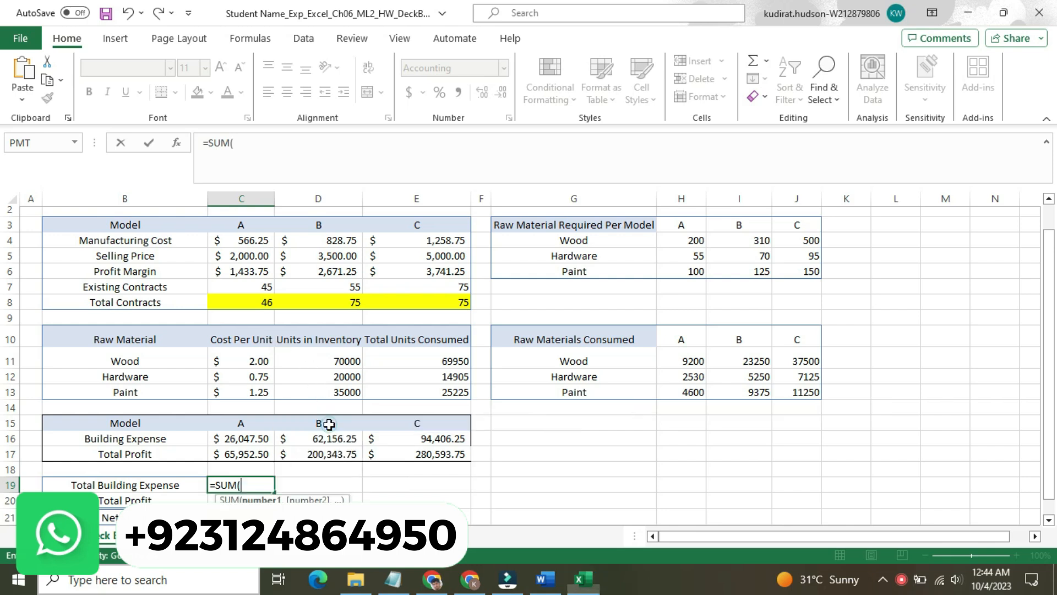
click(280, 167)
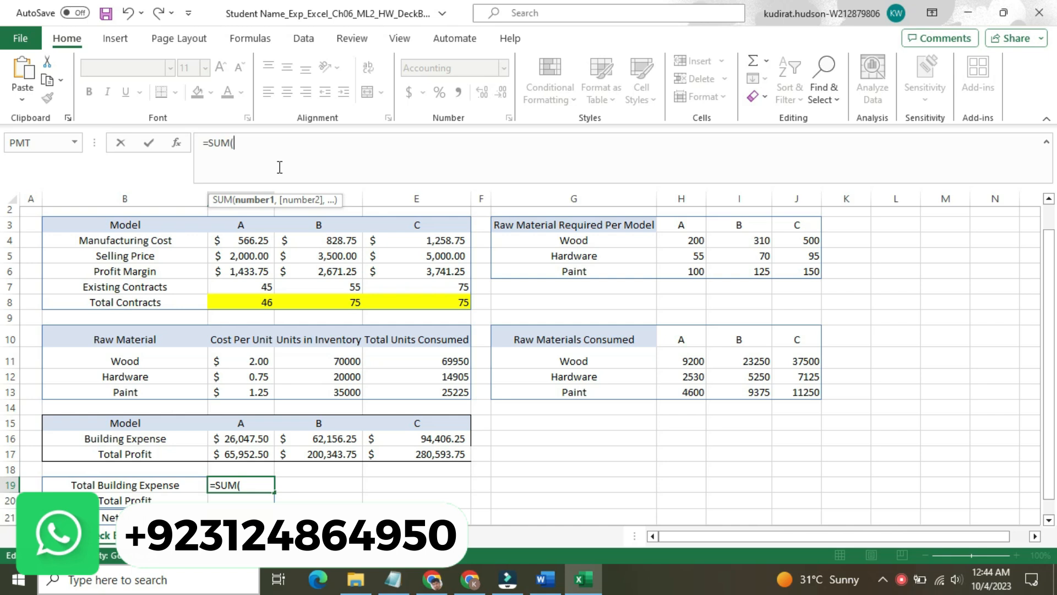
click(247, 270)
drag(315, 266, 402, 268)
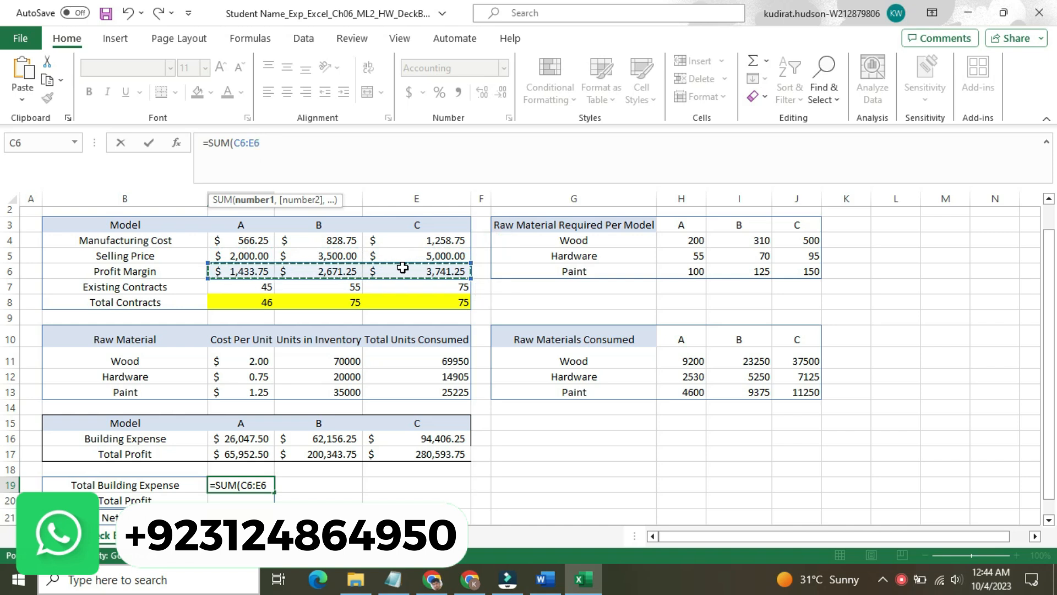
text())
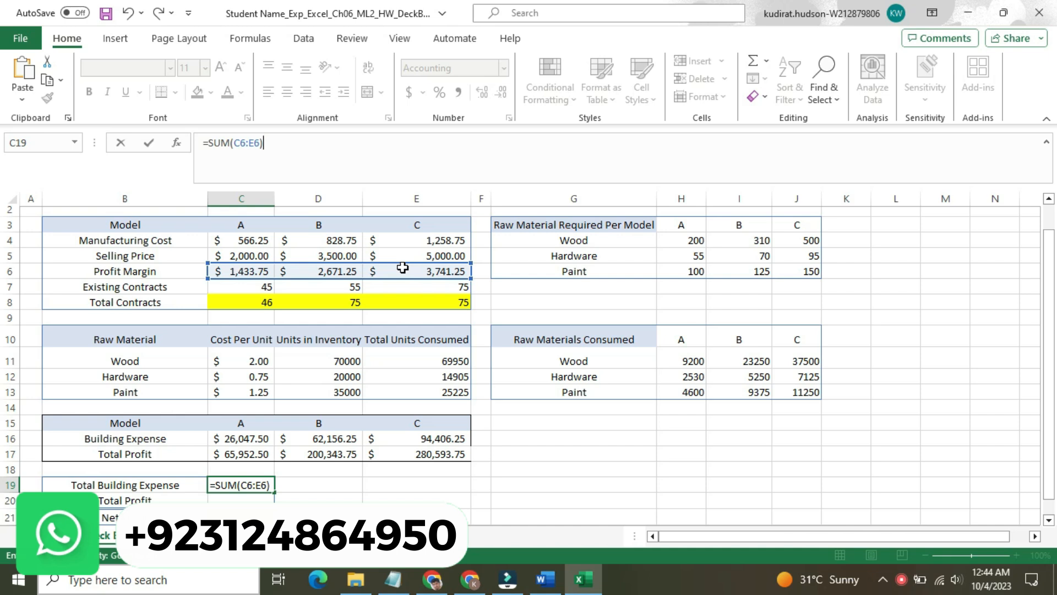
key(Return)
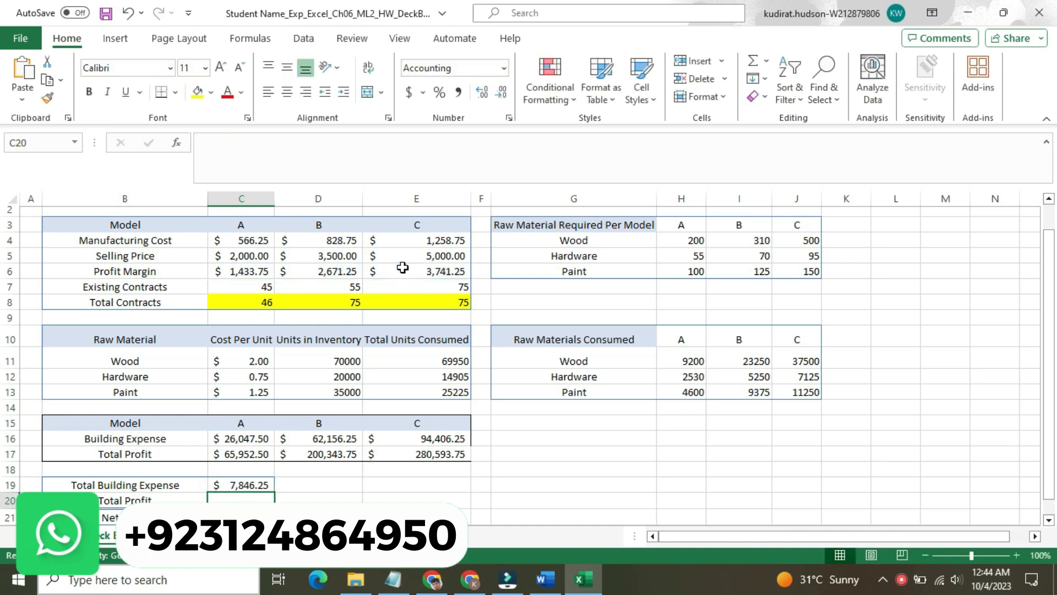
Switch to the Word instructions, reduce the step 5 instruction text to 9 pt and remove its yellow highlight.
click(532, 579)
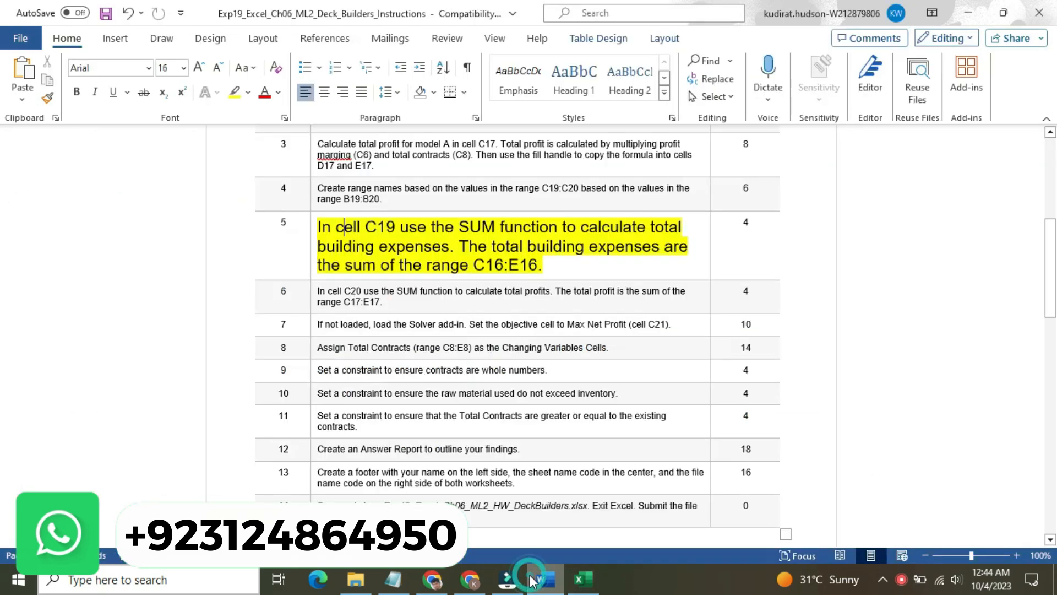
click(311, 248)
click(401, 197)
click(397, 235)
click(389, 220)
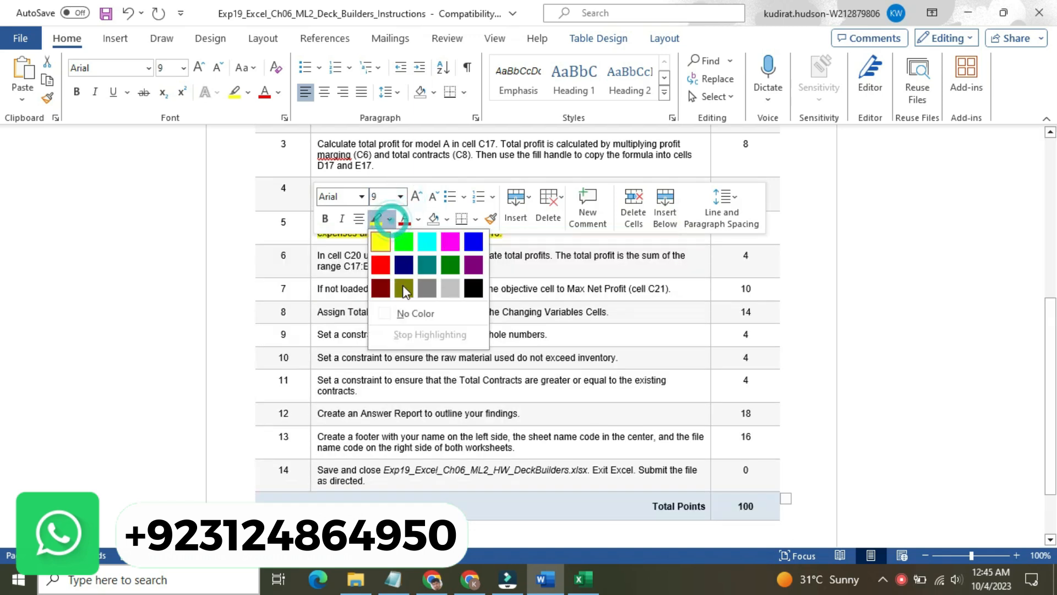
click(415, 314)
Enlarge the step 6 instruction text to 16 pt and highlight it in yellow.
click(312, 261)
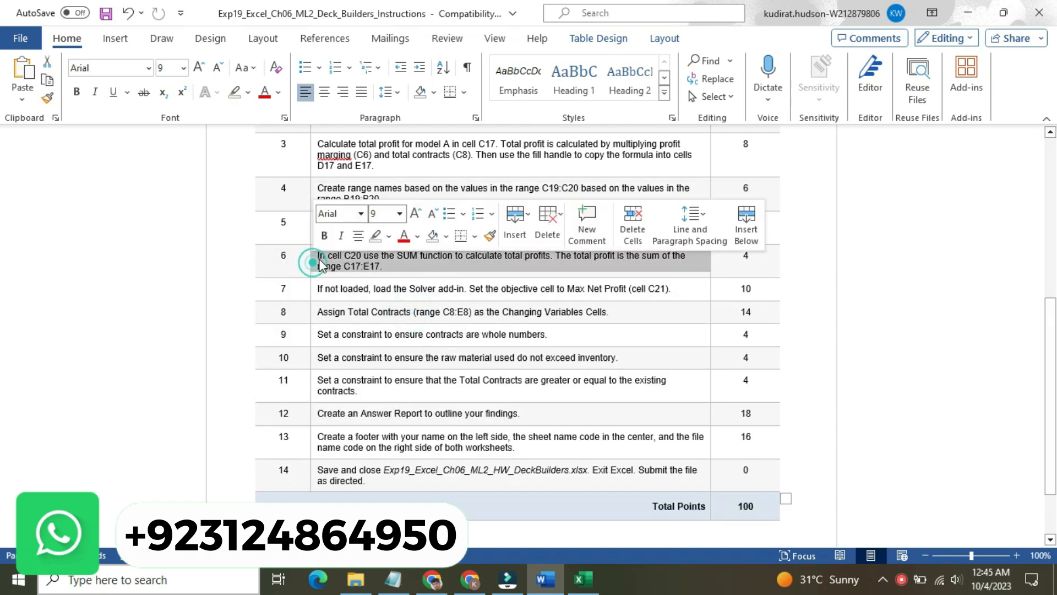
click(399, 214)
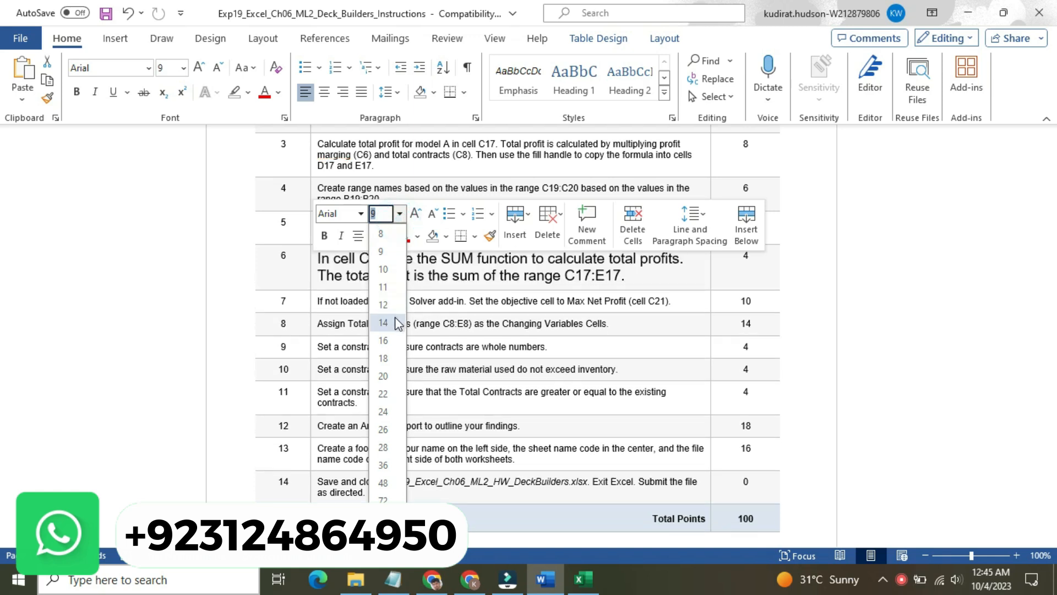
click(383, 340)
click(389, 235)
click(383, 256)
click(337, 260)
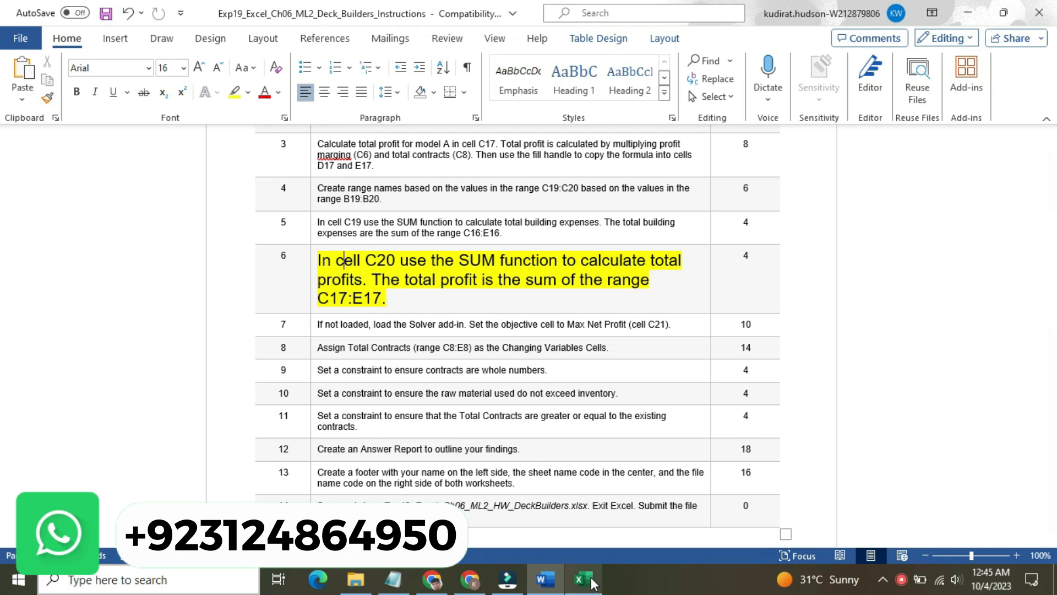
Switch to the Excel workbook and total the range C17:E17 with the SUM function in the Total Profit cell C20.
mouse_move(590, 581)
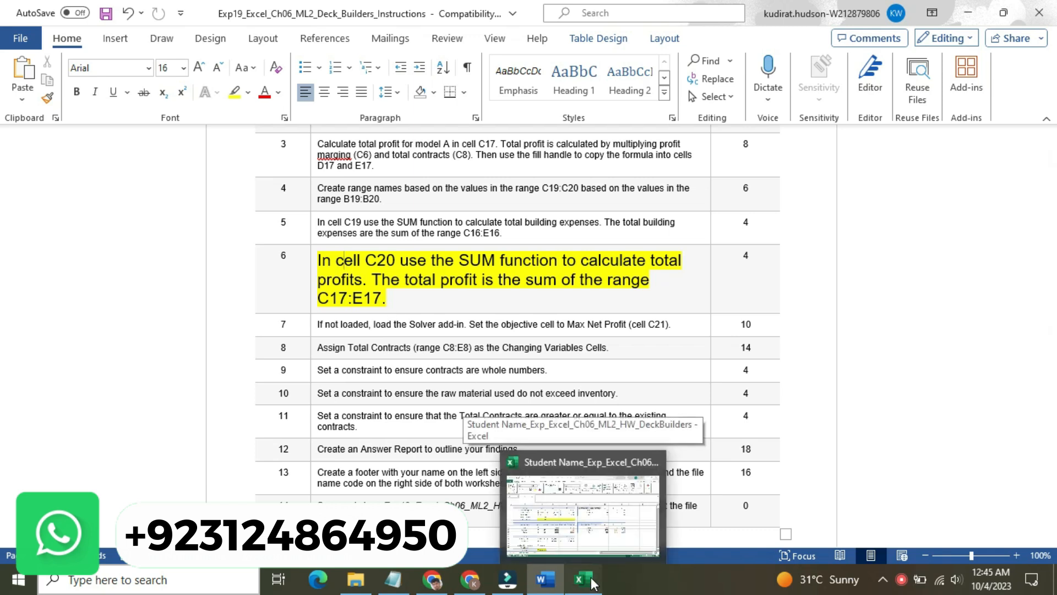
click(591, 581)
click(252, 500)
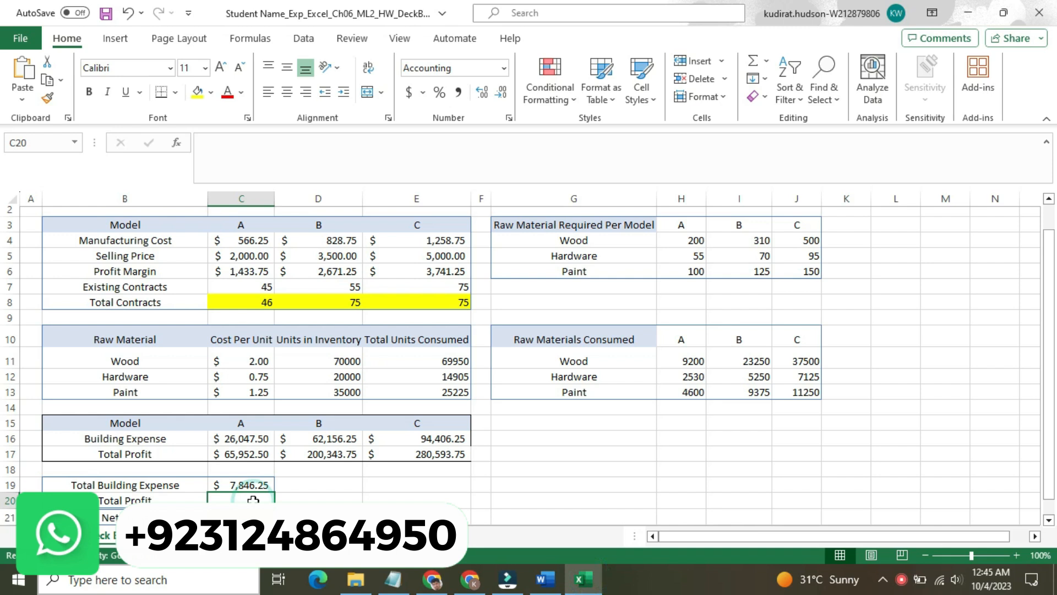
text(=sum)
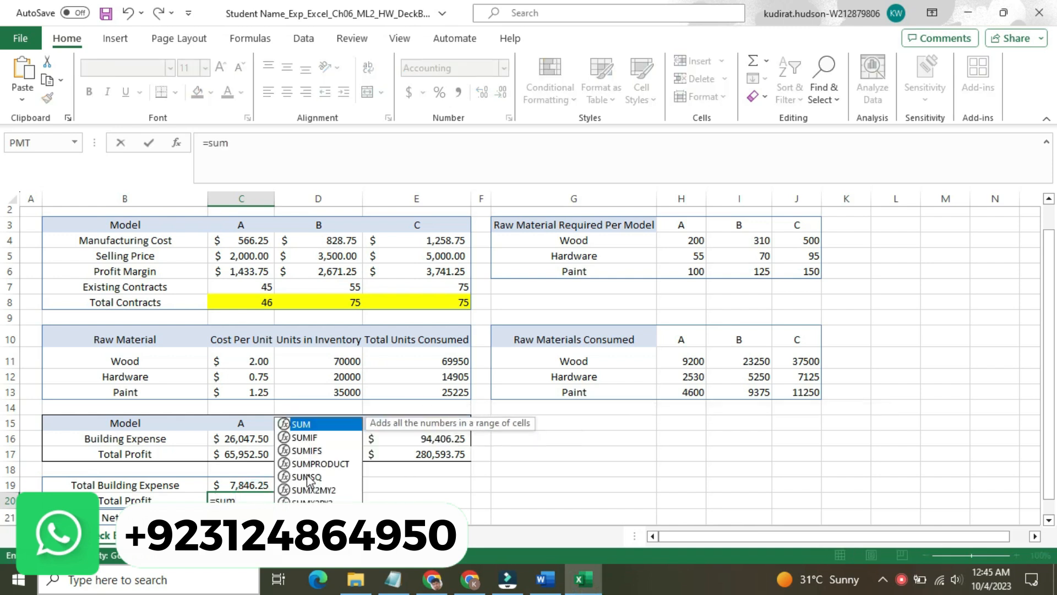
double_click(306, 430)
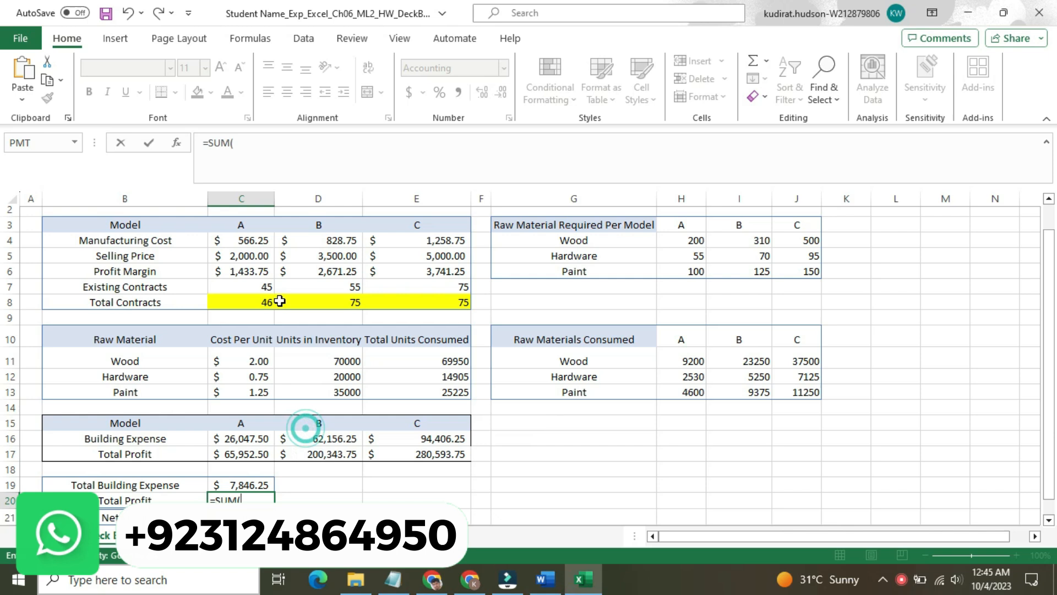
click(234, 283)
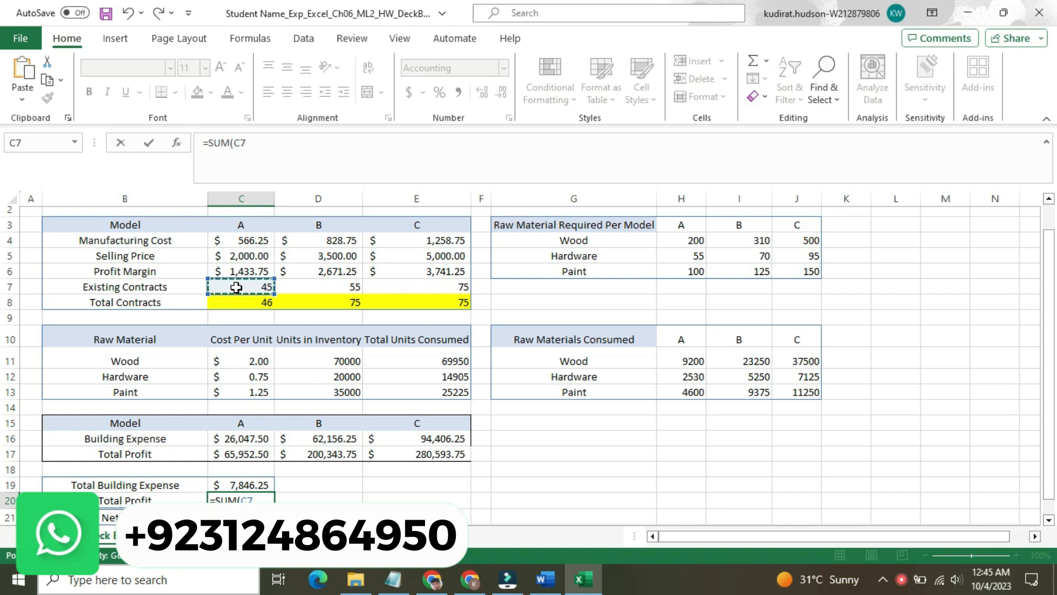
drag(246, 453, 409, 456)
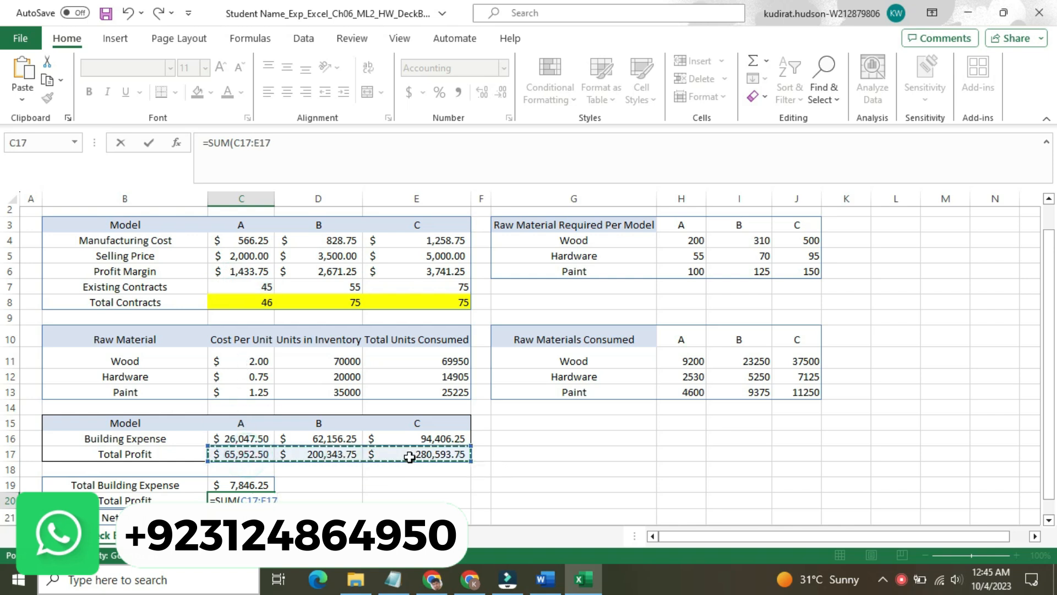
click(548, 581)
click(580, 584)
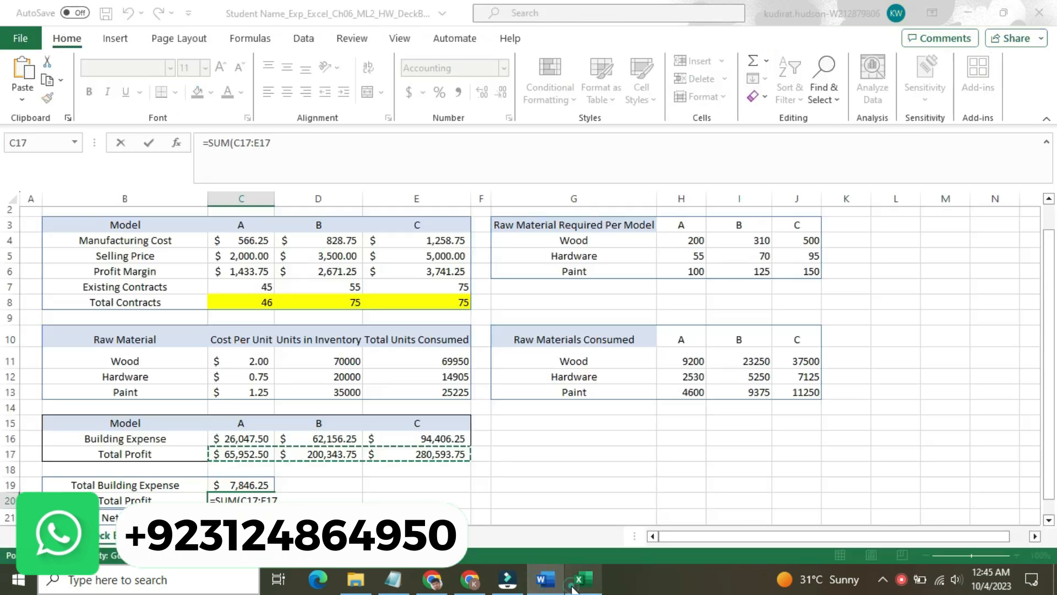
key(Return)
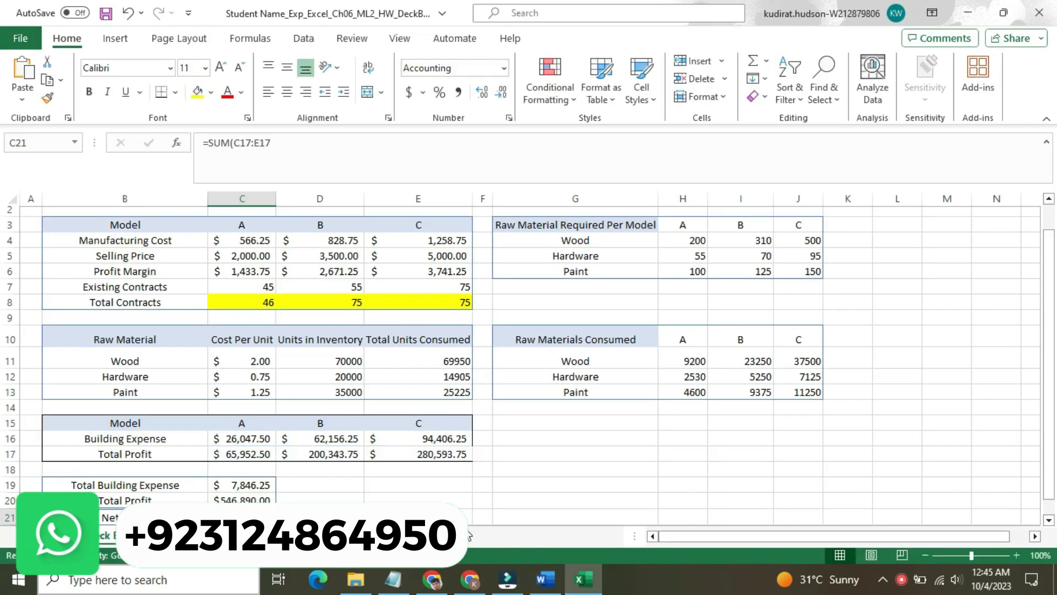
click(437, 484)
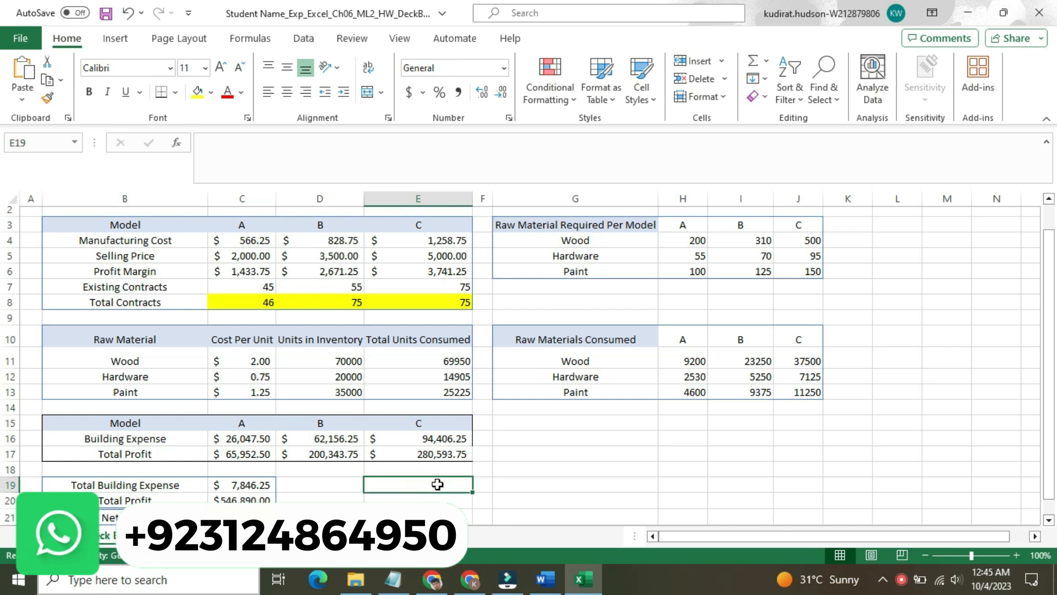
Switch to the Word instructions, reduce the step 6 instruction text to 9 pt and remove its yellow highlight.
click(545, 580)
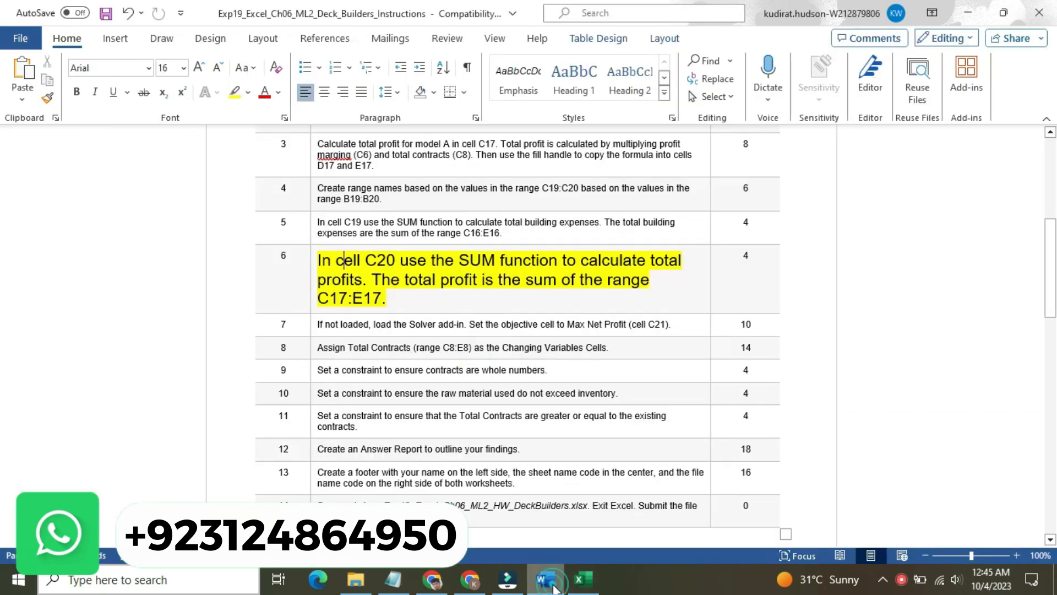
click(312, 285)
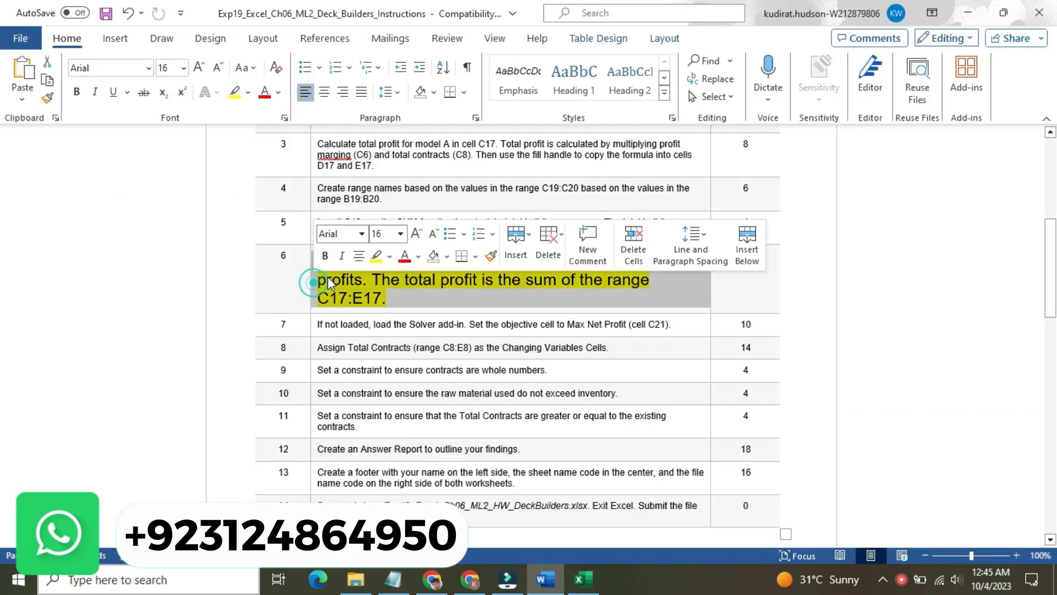
click(400, 234)
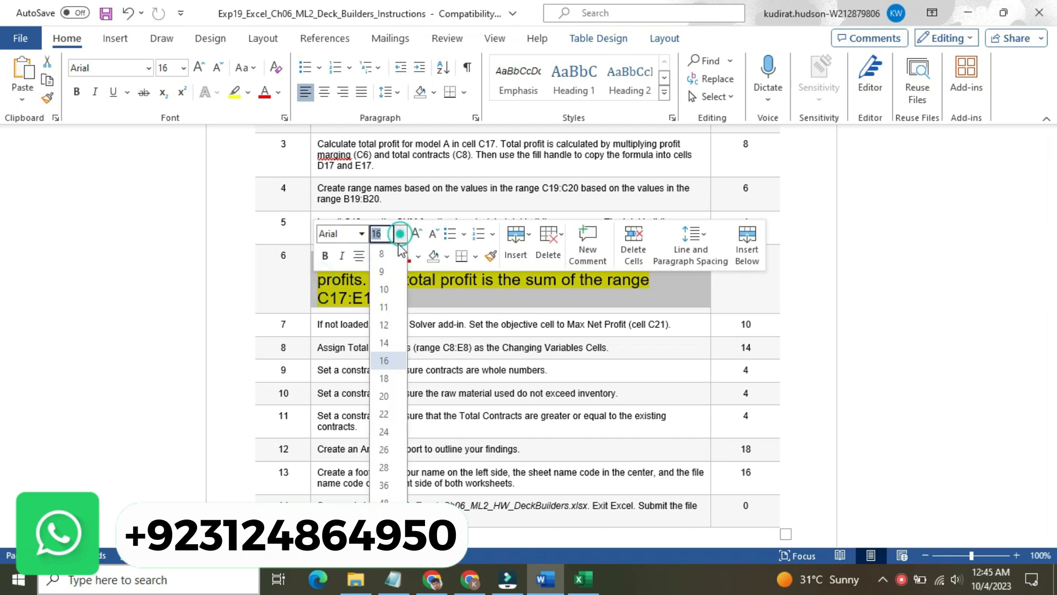
click(381, 261)
click(389, 256)
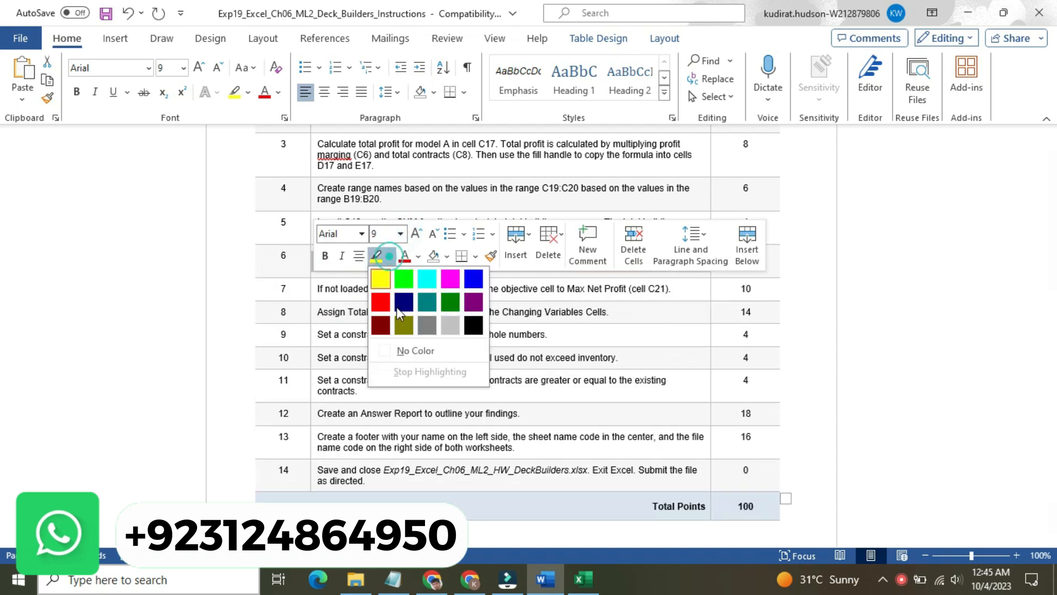
click(410, 350)
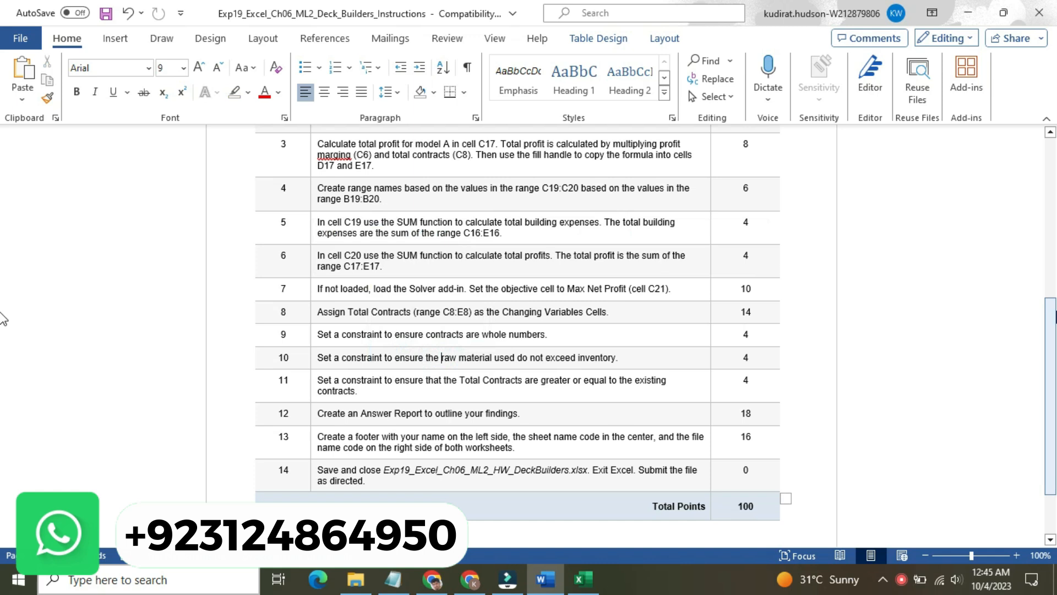
scroll(1053, 338, down, 2)
drag(1053, 338, 1027, 116)
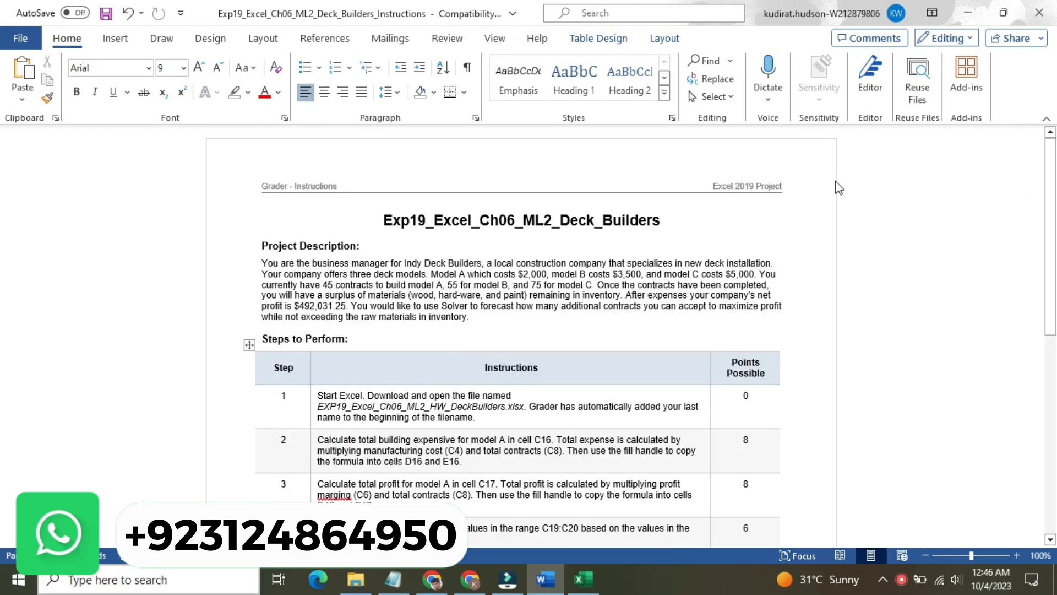